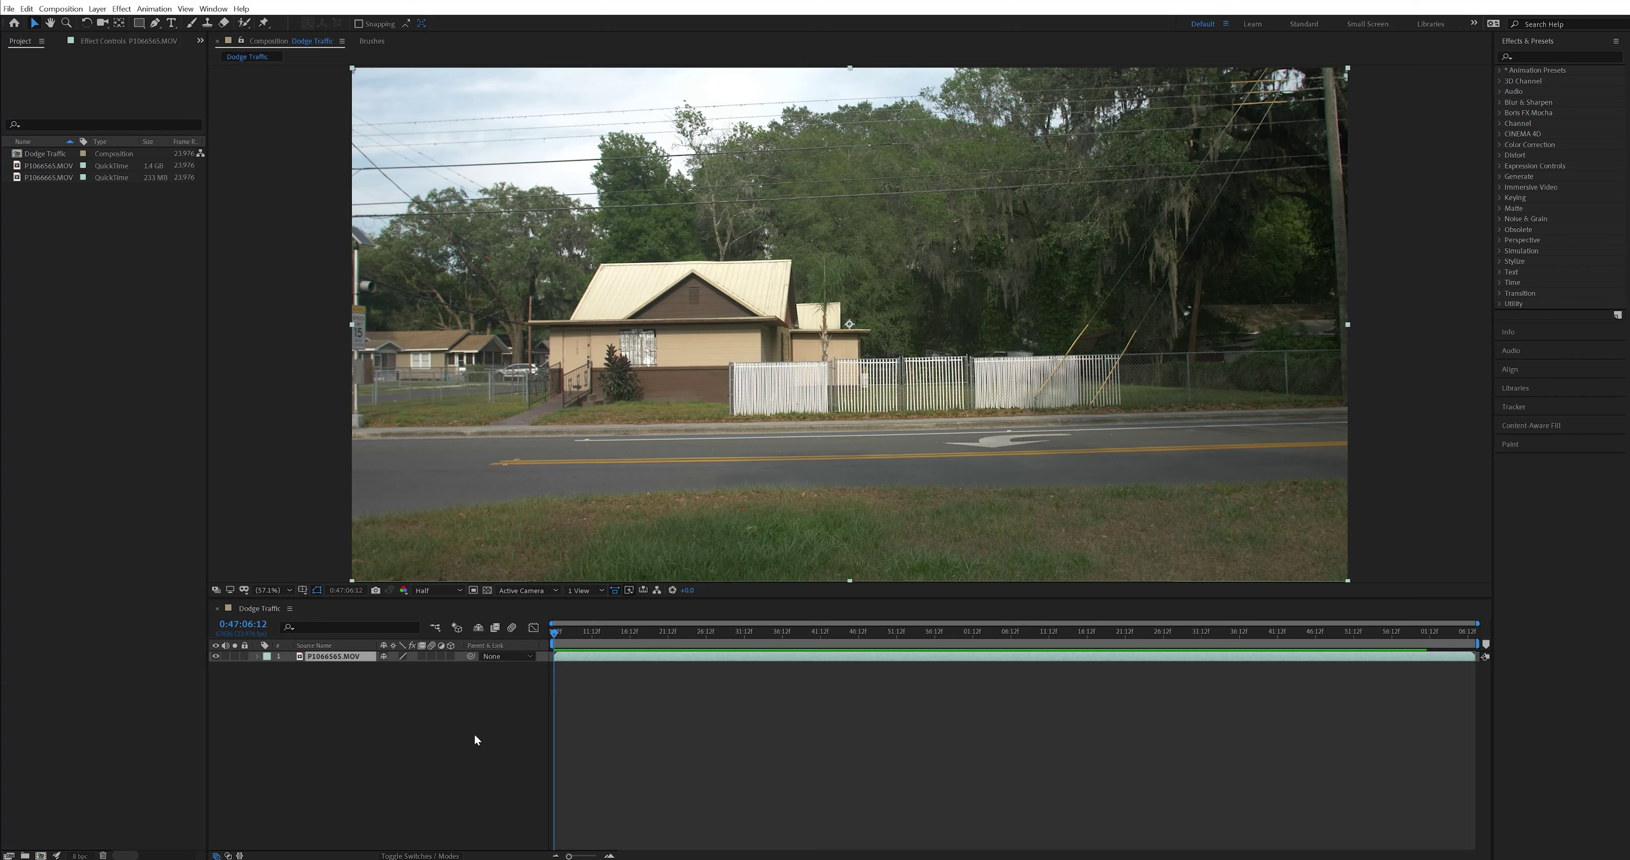
Step: Split the traffic footage layer at several points along the timeline to isolate the individual car passes
left_click_drag(633, 631, 644, 629)
key("ctrl+shift+d")
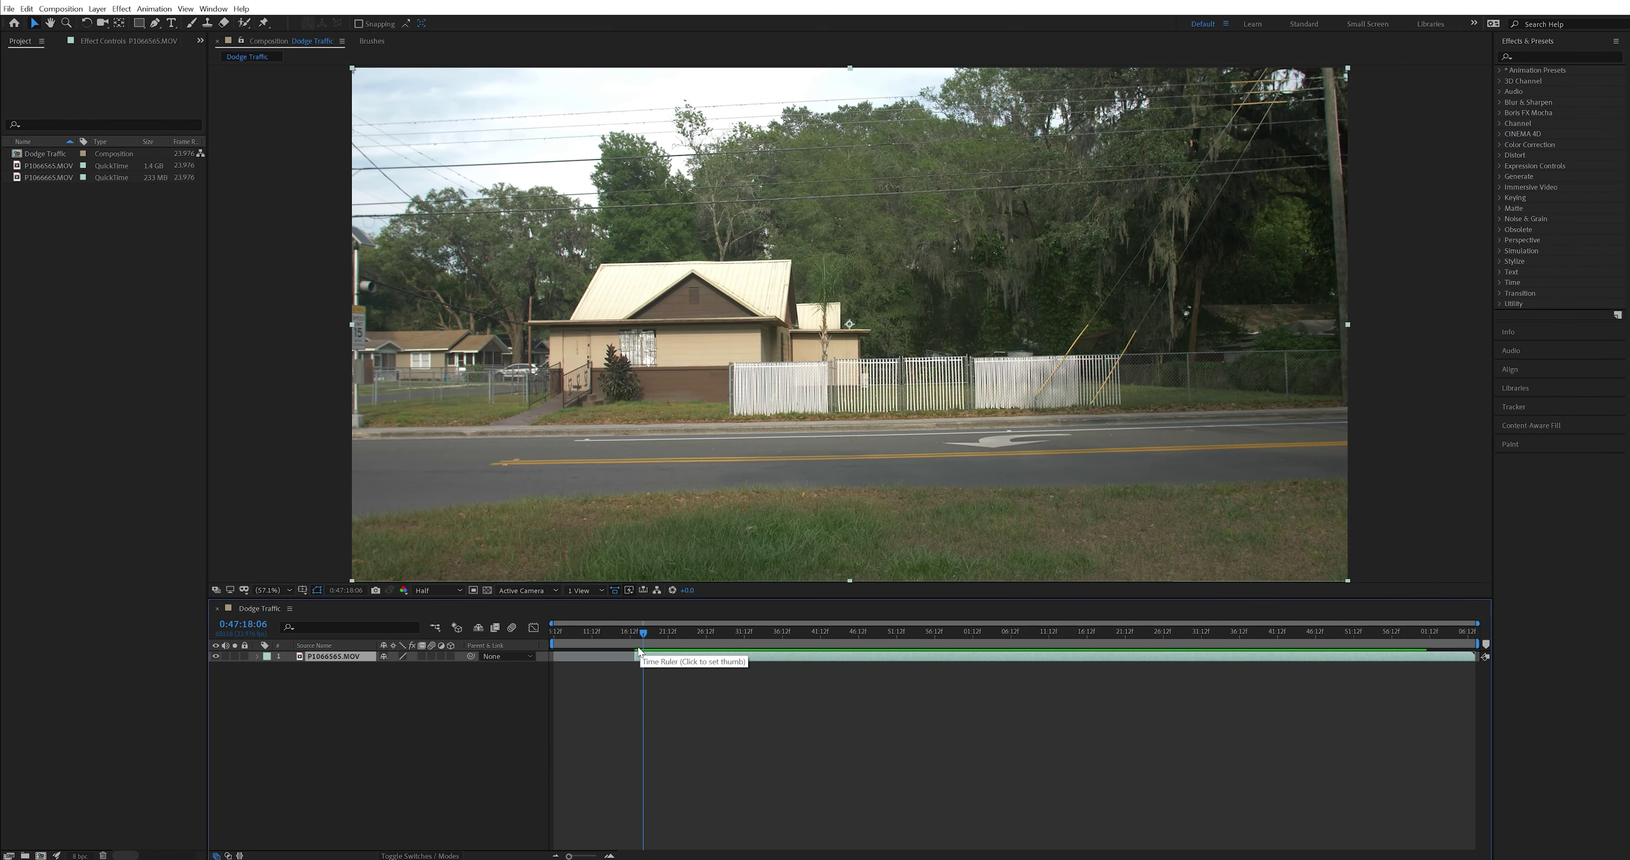
left_click(836, 631)
left_click_drag(836, 631, 1419, 635)
key("ctrl+shift+d")
key("ctrl+shift+d")
key("ctrl+shift+d")
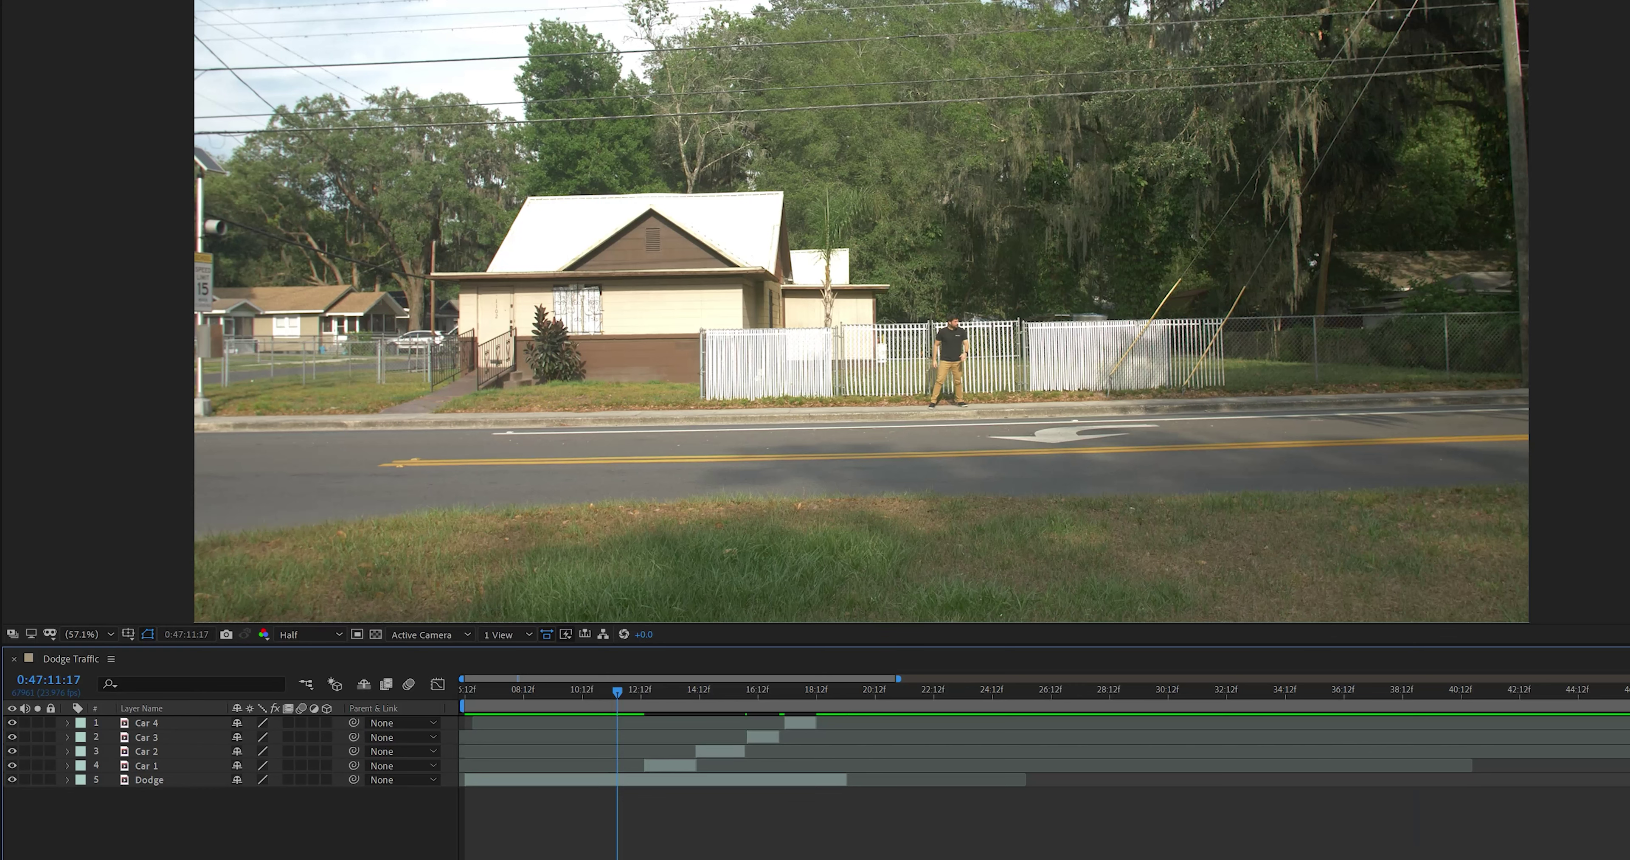
Step: Set the opacity of the Car 1 to Car 4 layers to 50%
left_click_drag(619, 698, 599, 693)
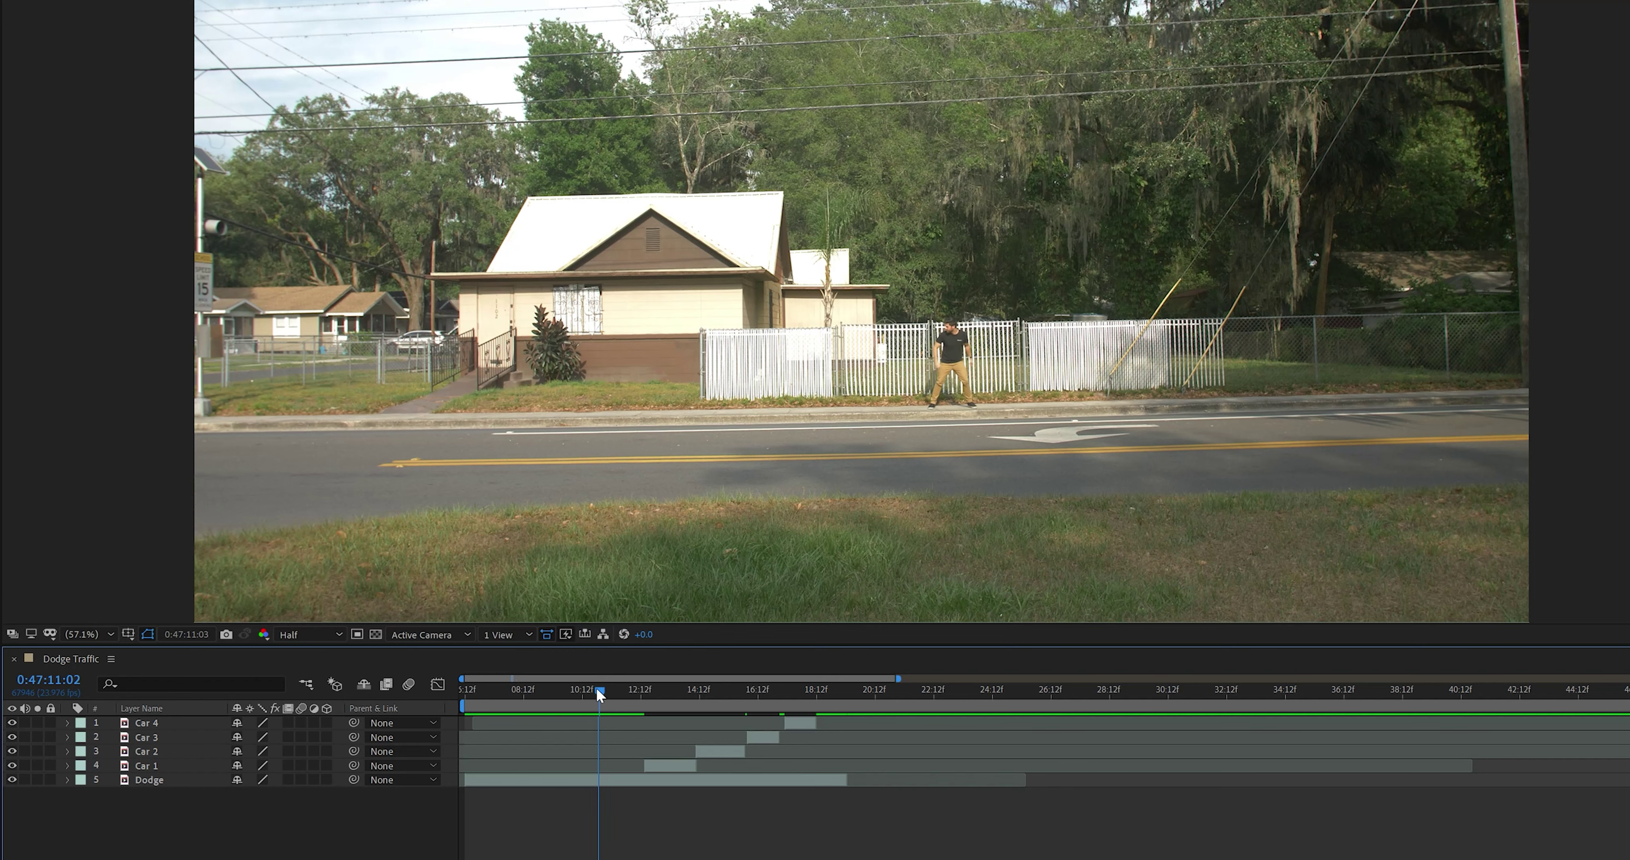
left_click(166, 775)
left_click(154, 766)
left_click(151, 750)
left_click(153, 736)
left_click(152, 724)
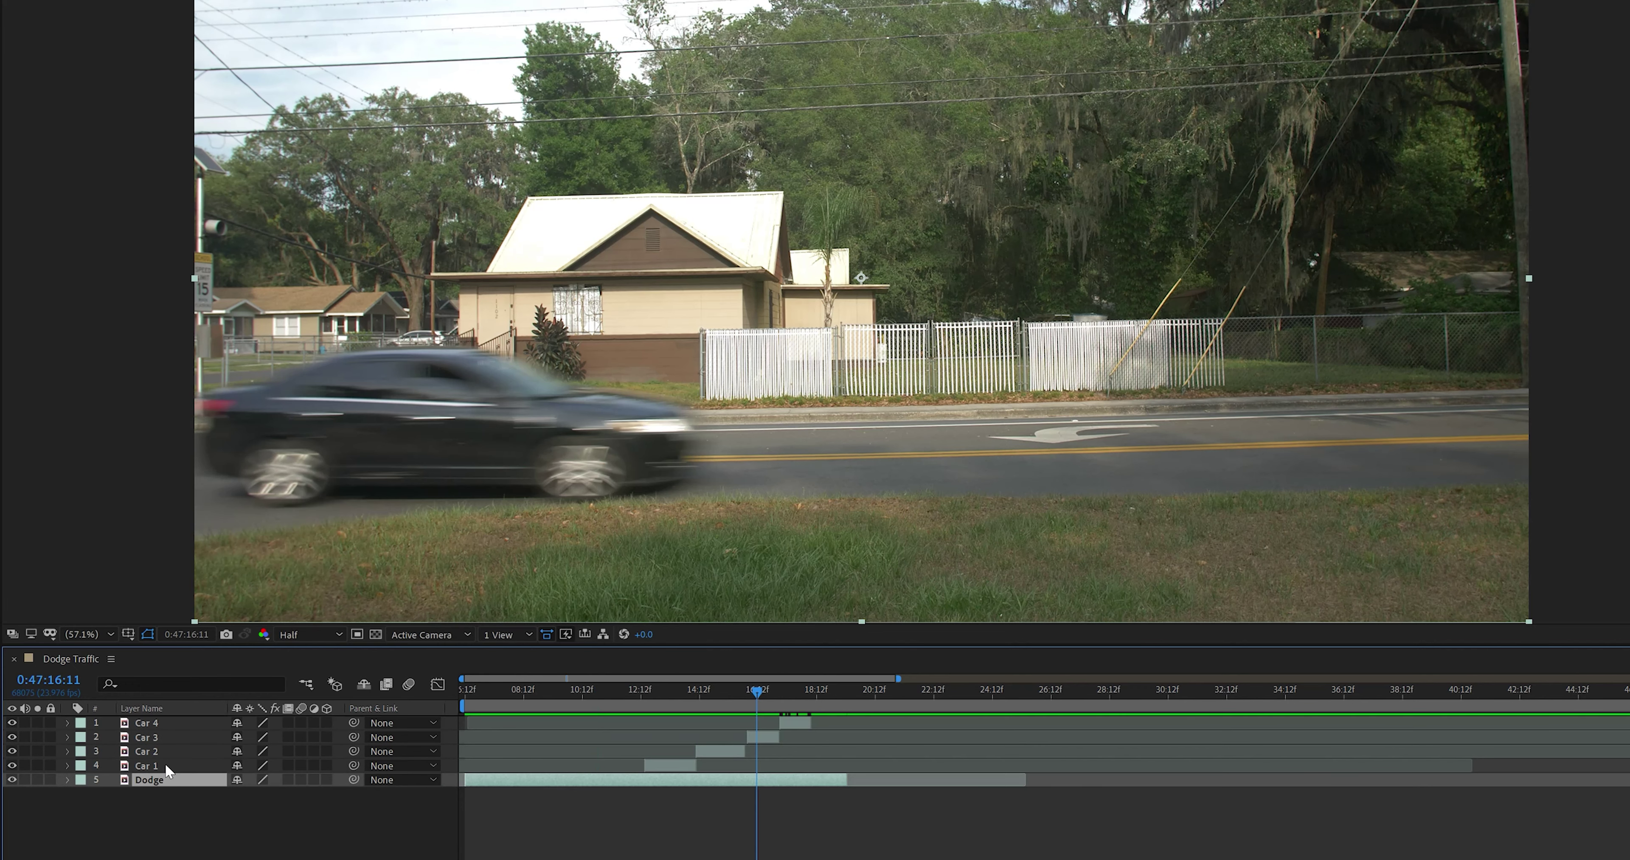
left_click(164, 763)
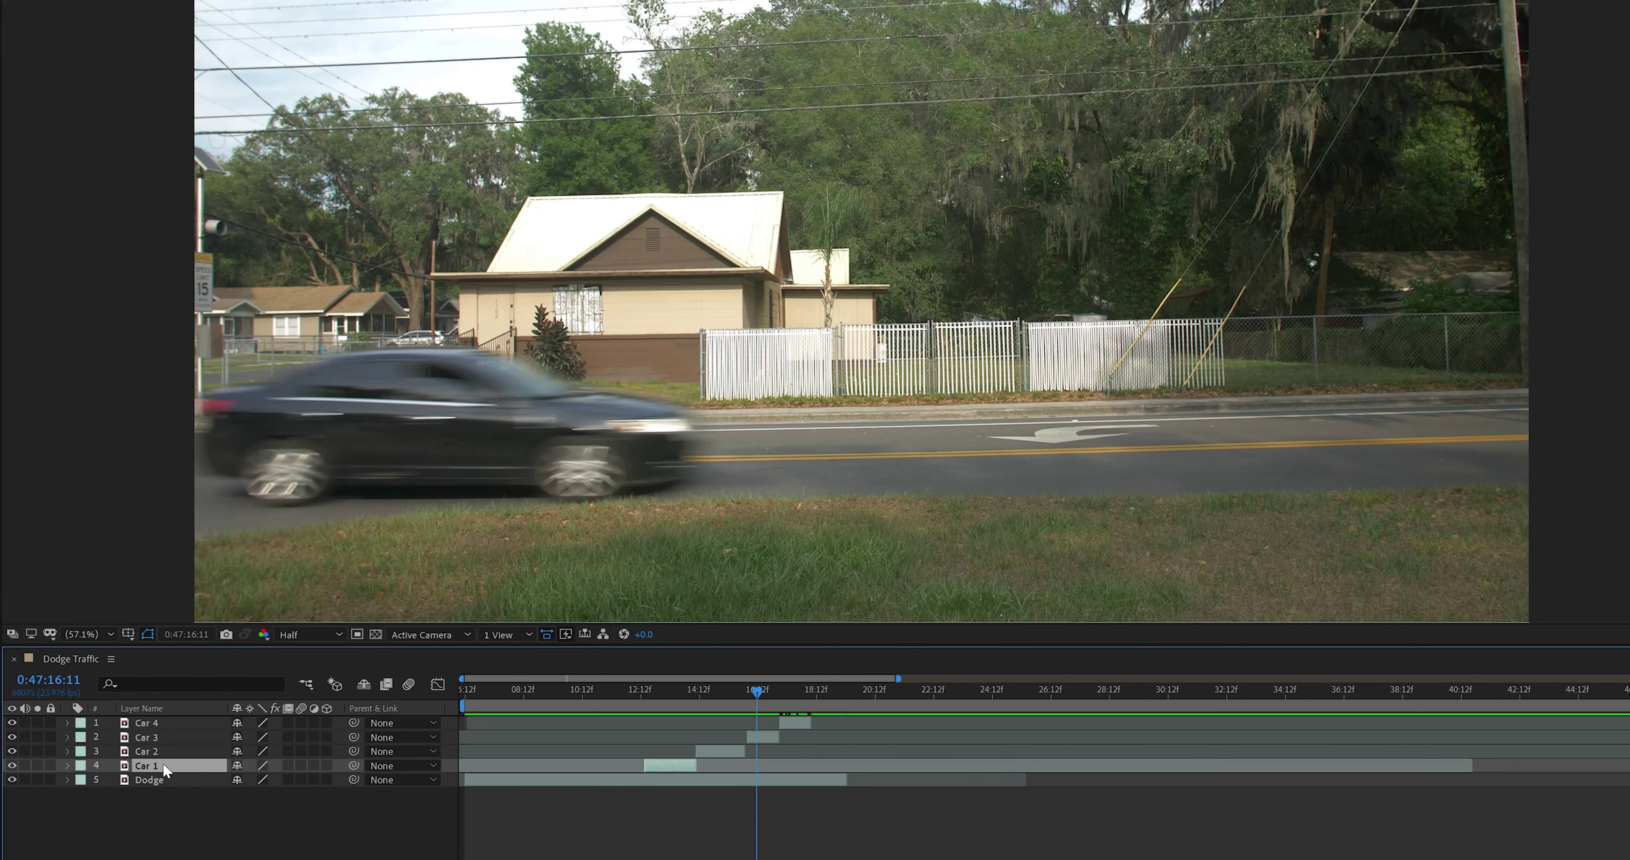
left_click(148, 723, "shift")
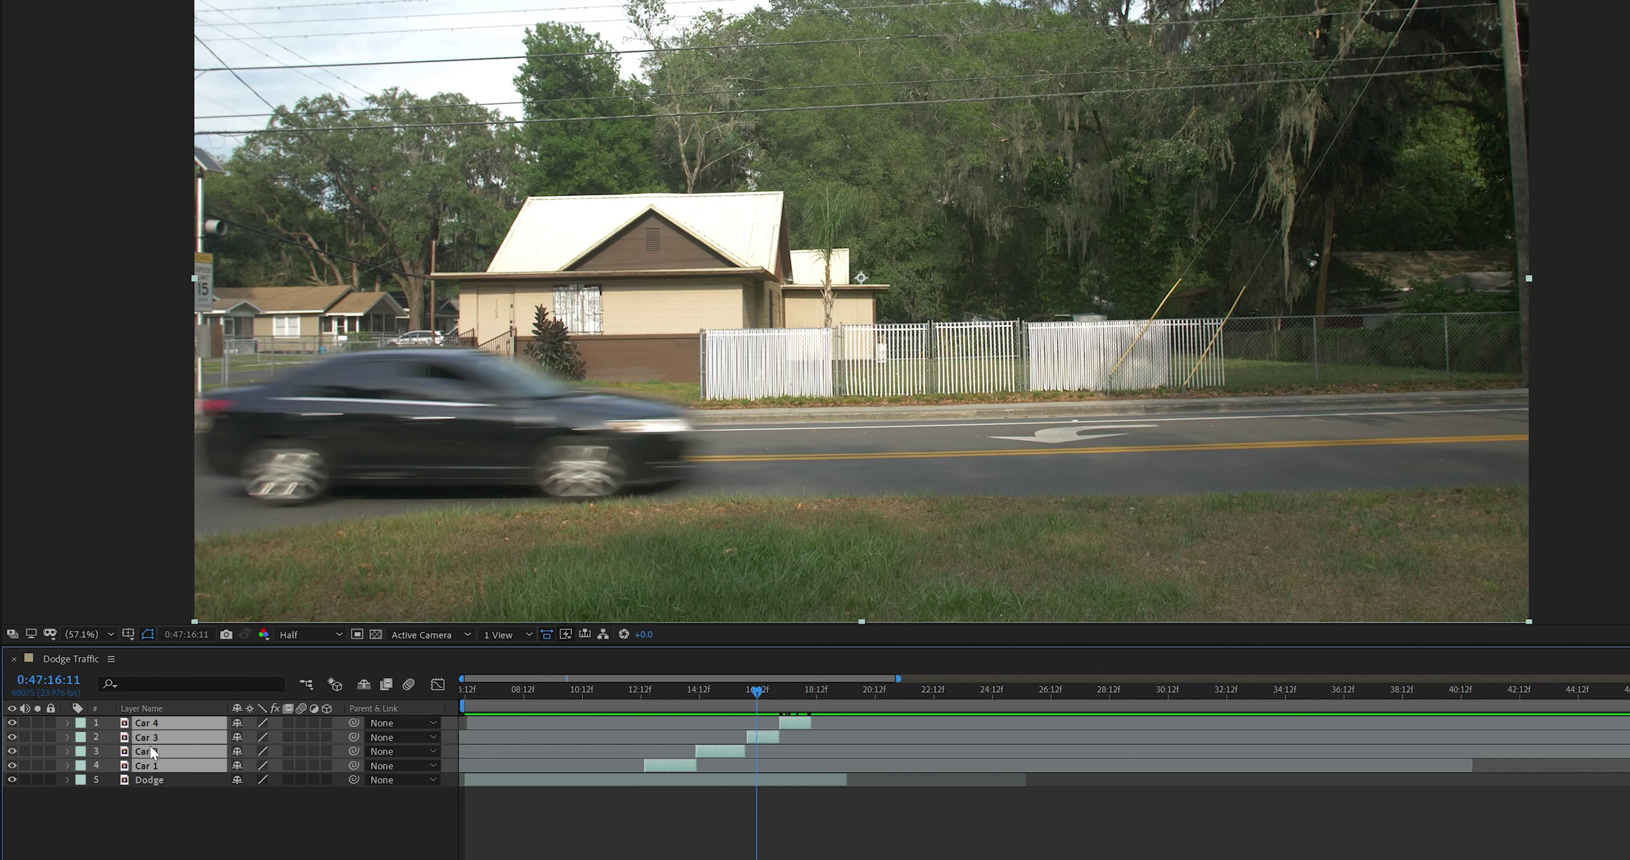
key("t")
left_click(242, 737)
type("25")
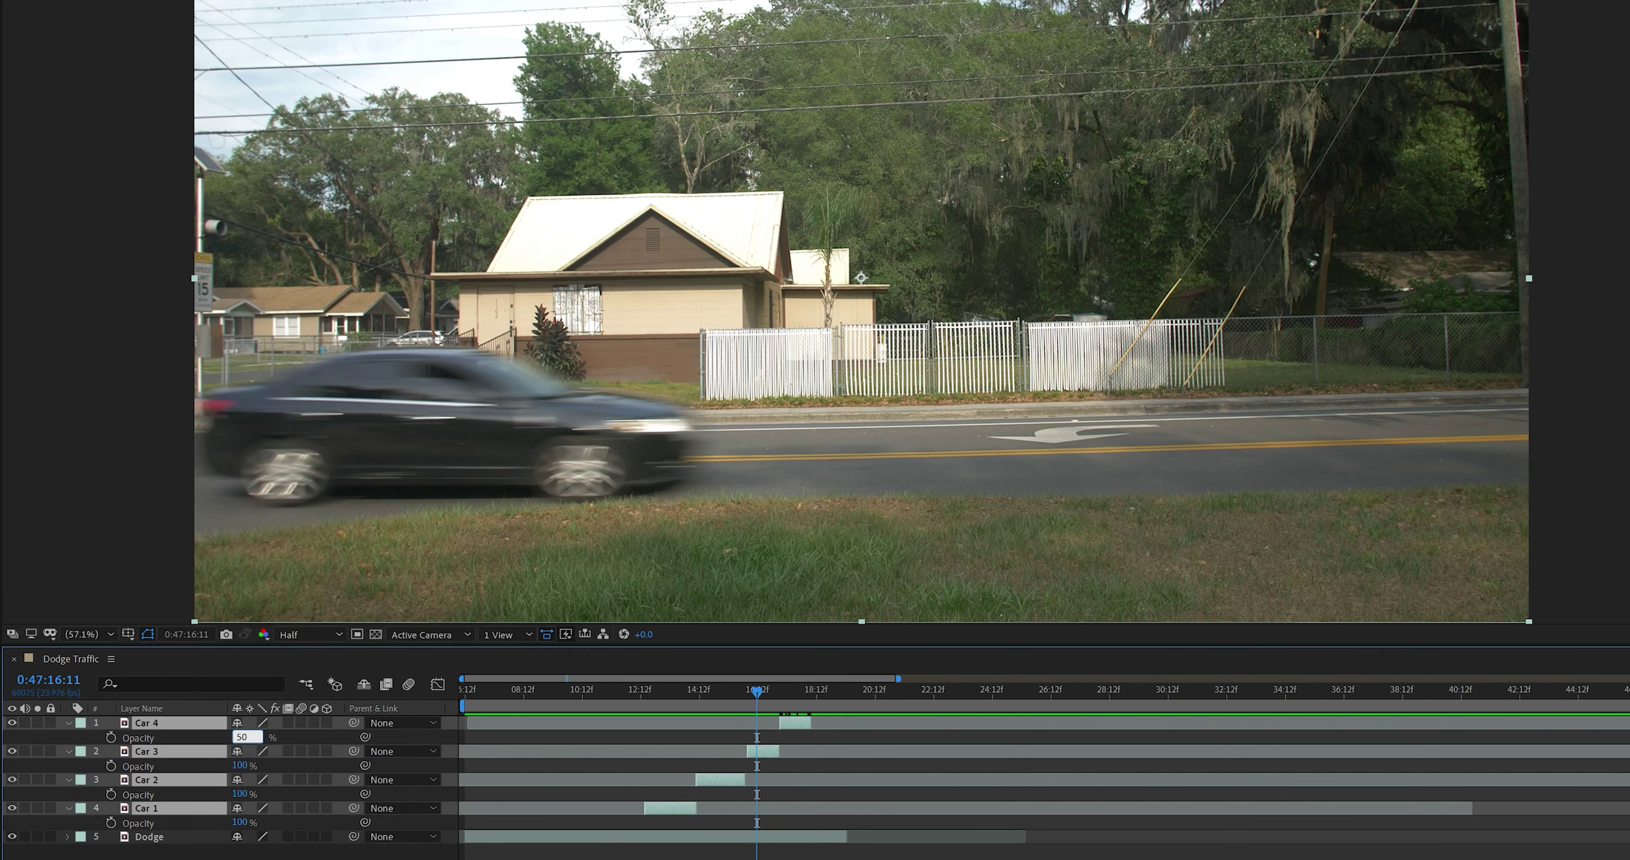
key("Return")
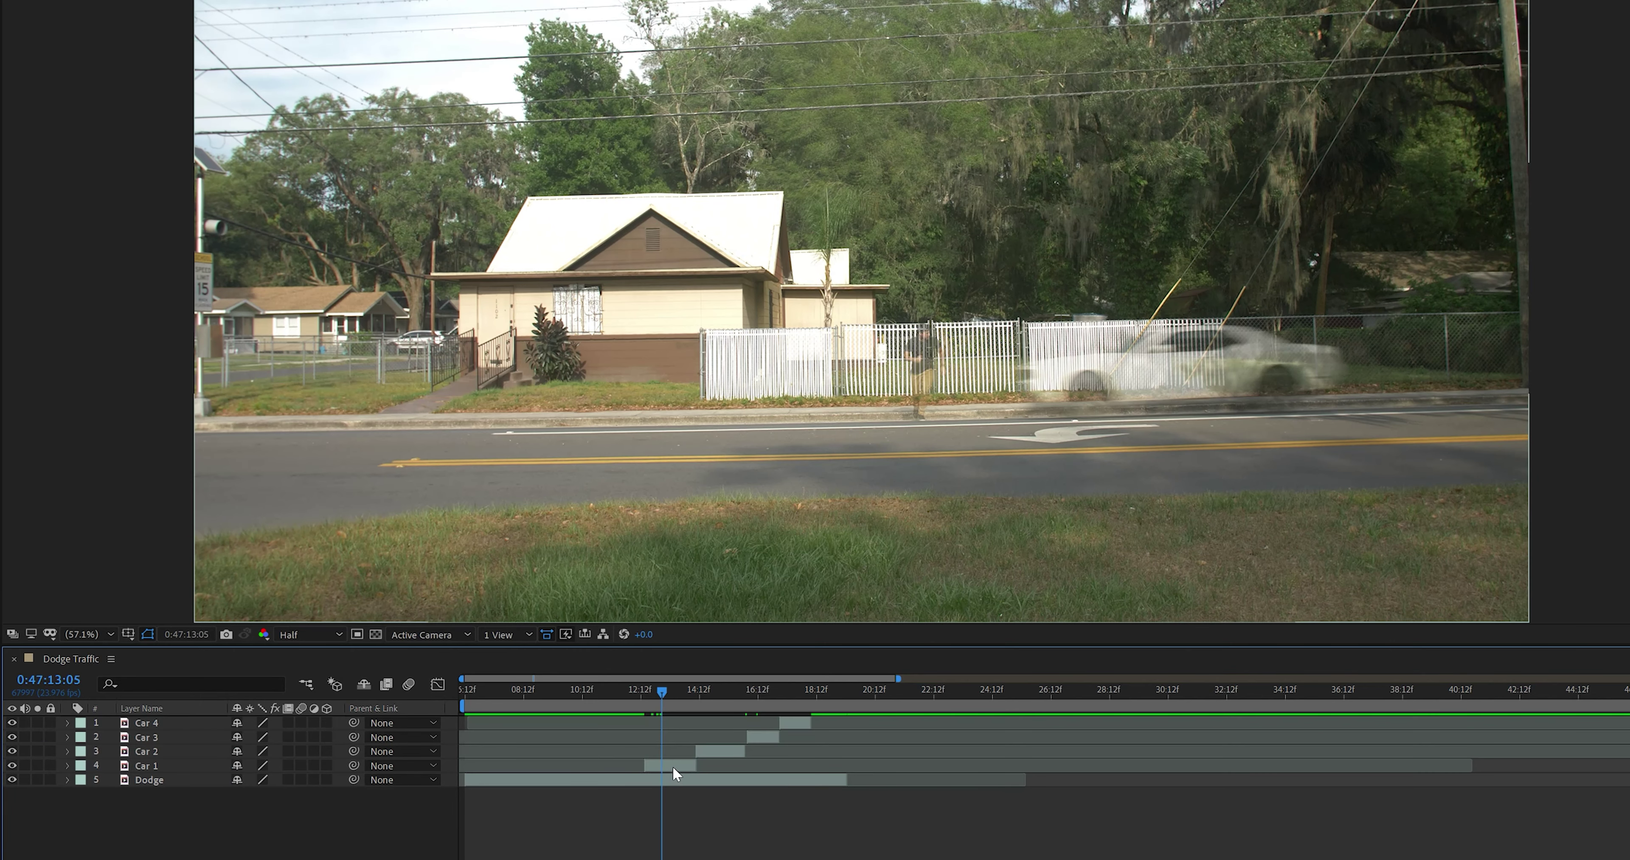
Step: Shift the Car 1 clip earlier to start at about 0:47:10:06 and preview its timing against the man
left_click_drag(672, 768, 652, 769)
left_click_drag(624, 688, 585, 689)
mouse_move(643, 768)
left_mouse_down()
mouse_move(597, 769)
mouse_move(613, 767)
left_mouse_up()
key("=")
left_click(621, 694)
key("Page_Down")
key("Page_Down")
key("Page_Down")
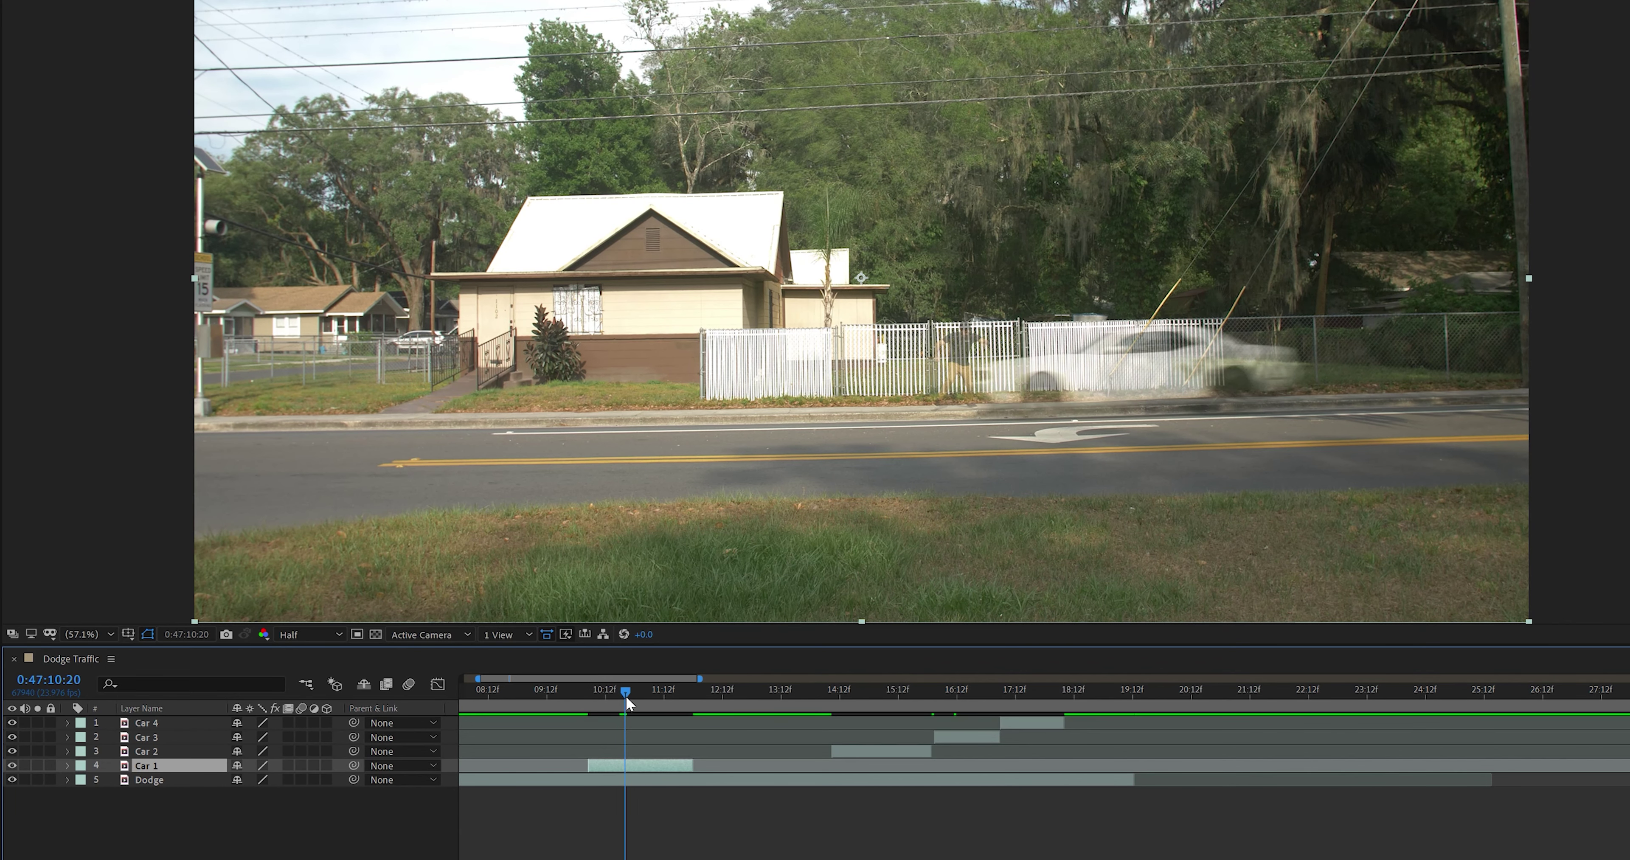
key("Page_Up")
key("Page_Up")
key("space")
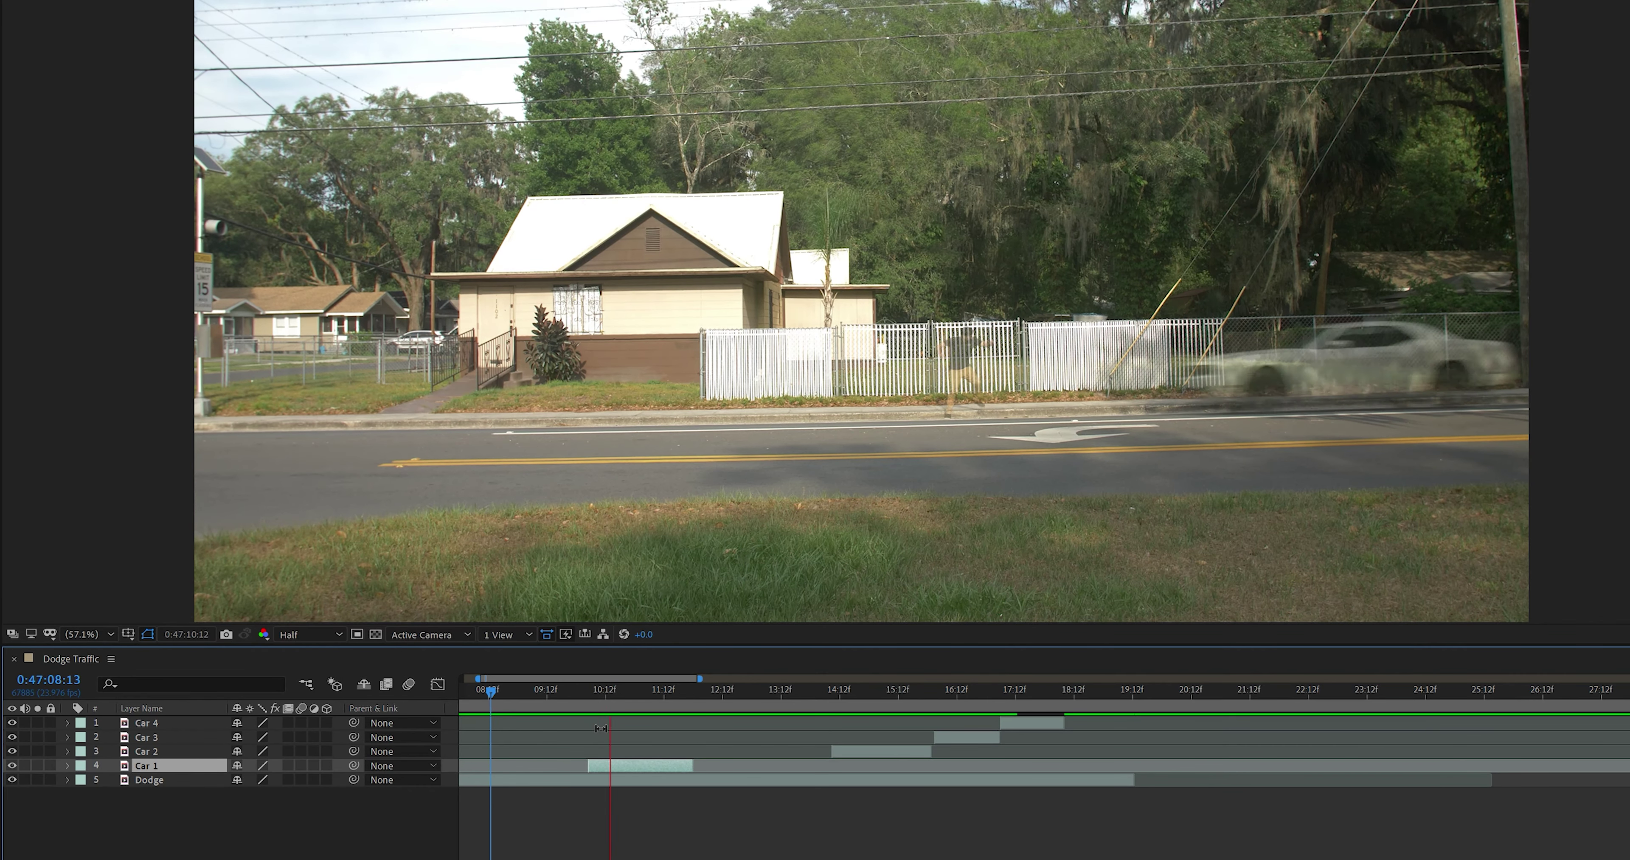
key("space")
Step: Slide the Car 3 clip earlier so it overlaps the end of Car 2, fine-tuning its timing frame by frame
left_click_drag(947, 736, 872, 734)
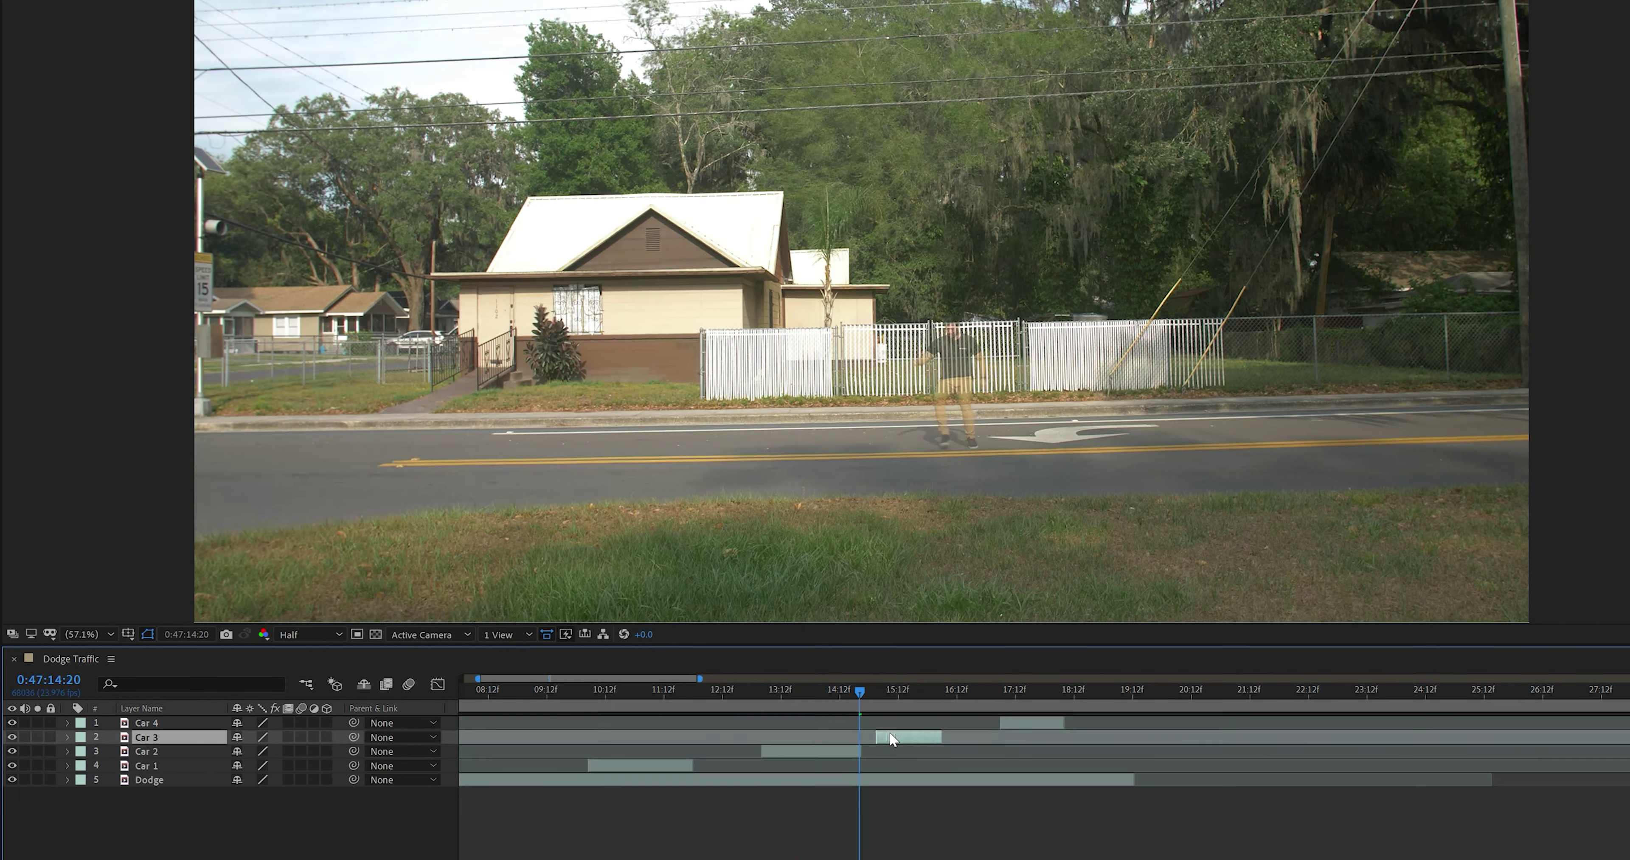
key("equal")
key("equal")
key("equal")
key("Page_Down")
key("Page_Down")
key("Page_Down")
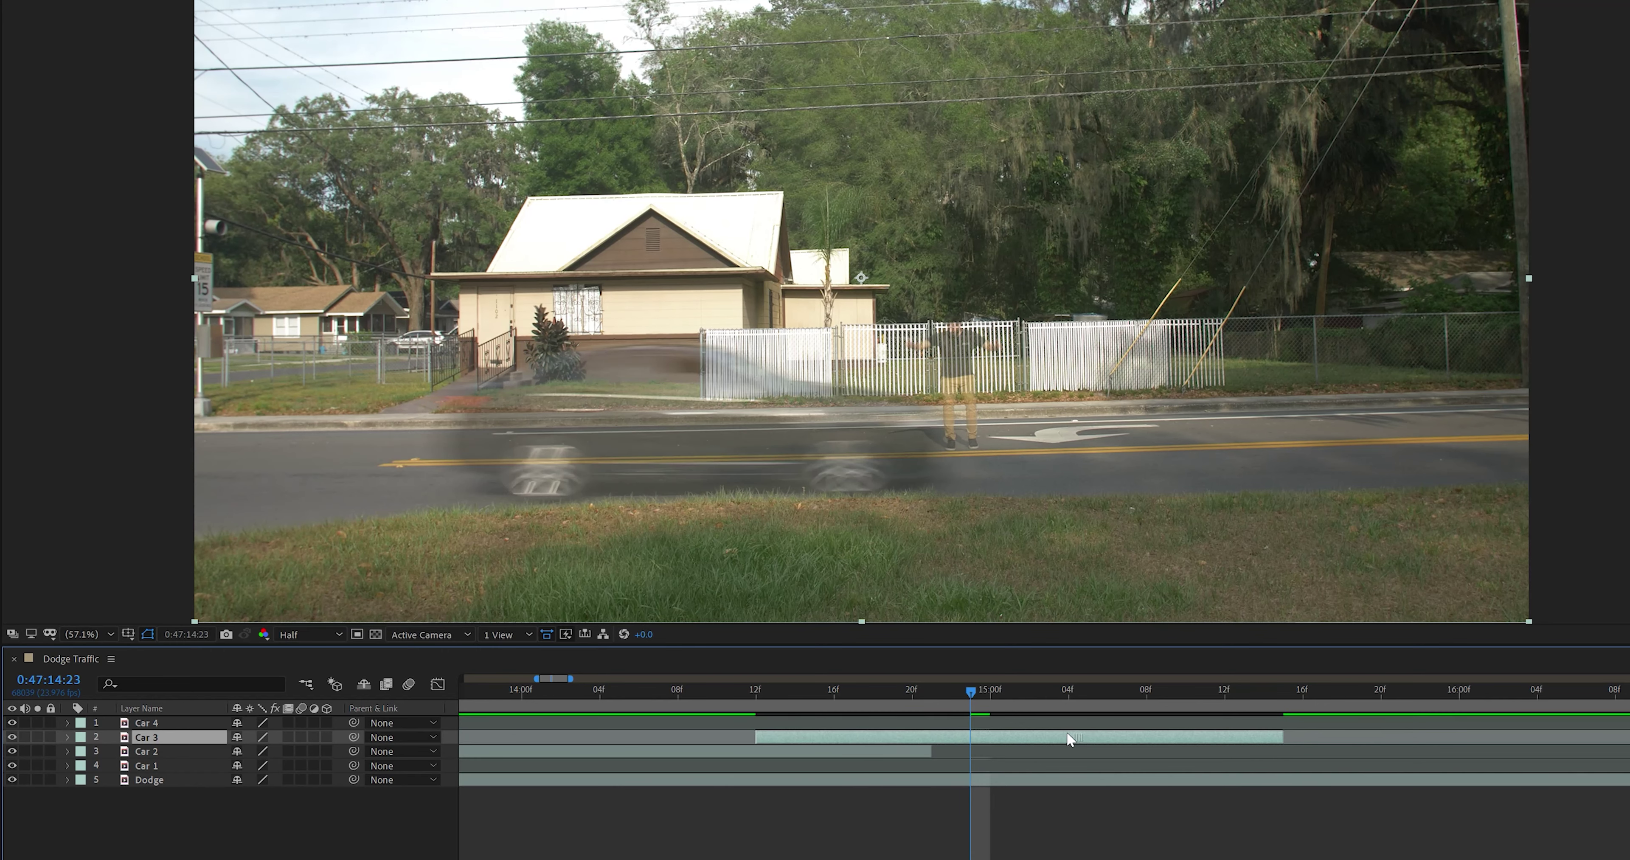
left_click_drag(1065, 731, 1047, 731)
Step: Nudge the Car 4 clip slightly earlier to fit the man's crossing
left_click_drag(971, 692, 1168, 692)
left_click_drag(570, 678, 660, 678)
left_click_drag(620, 691, 879, 691)
left_click_drag(899, 722, 890, 722)
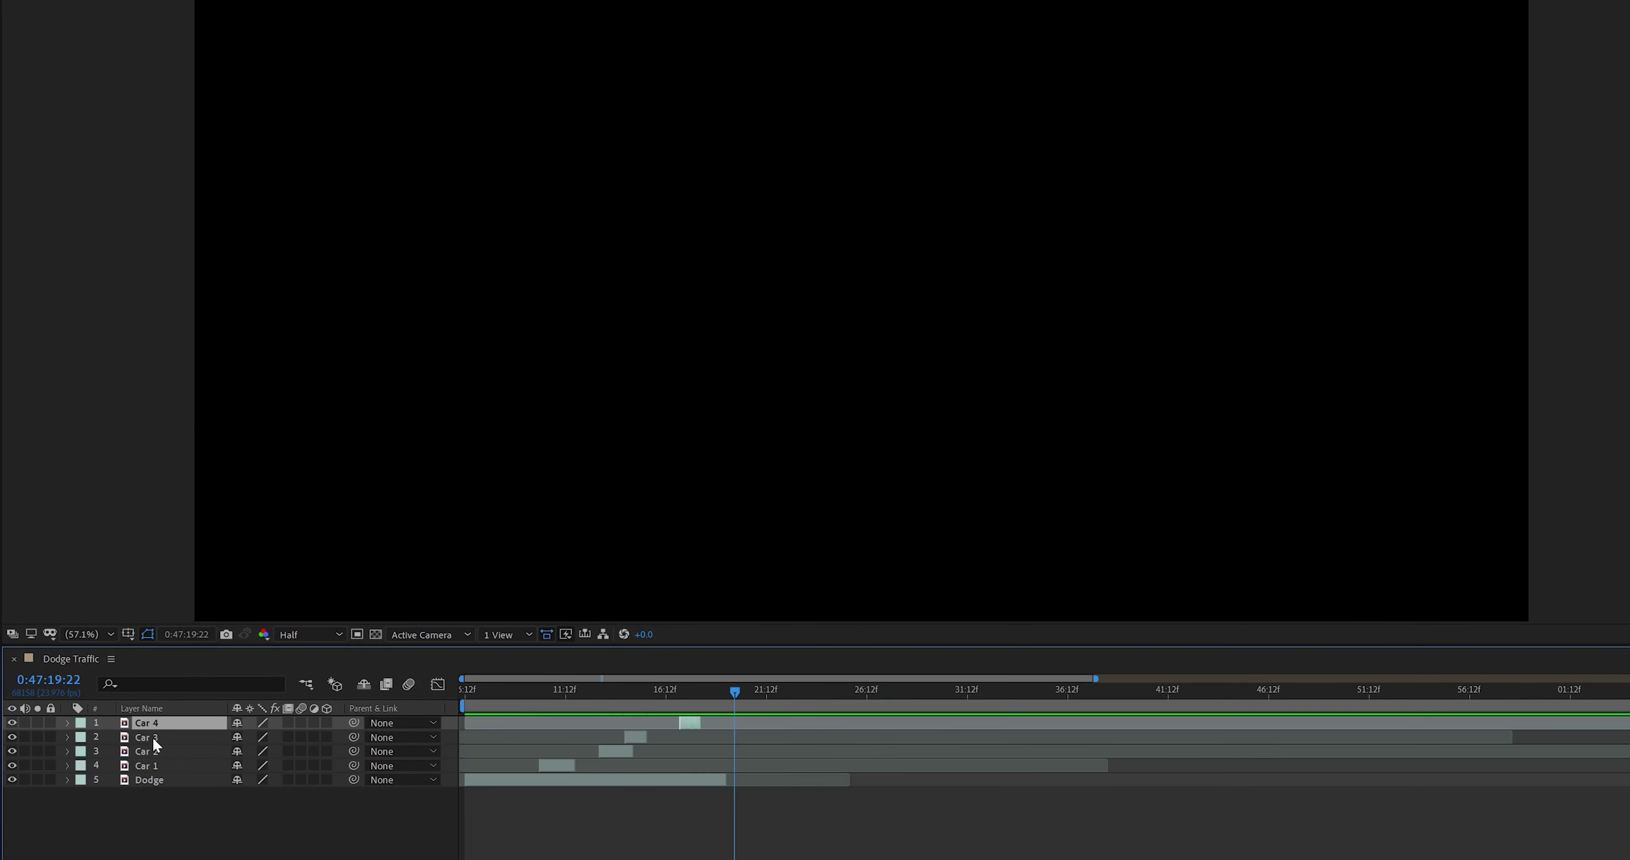
Step: Restore the Car 1 to Car 4 layers to full opacity and collapse their opacity properties
left_click(157, 766, "shift")
key("t")
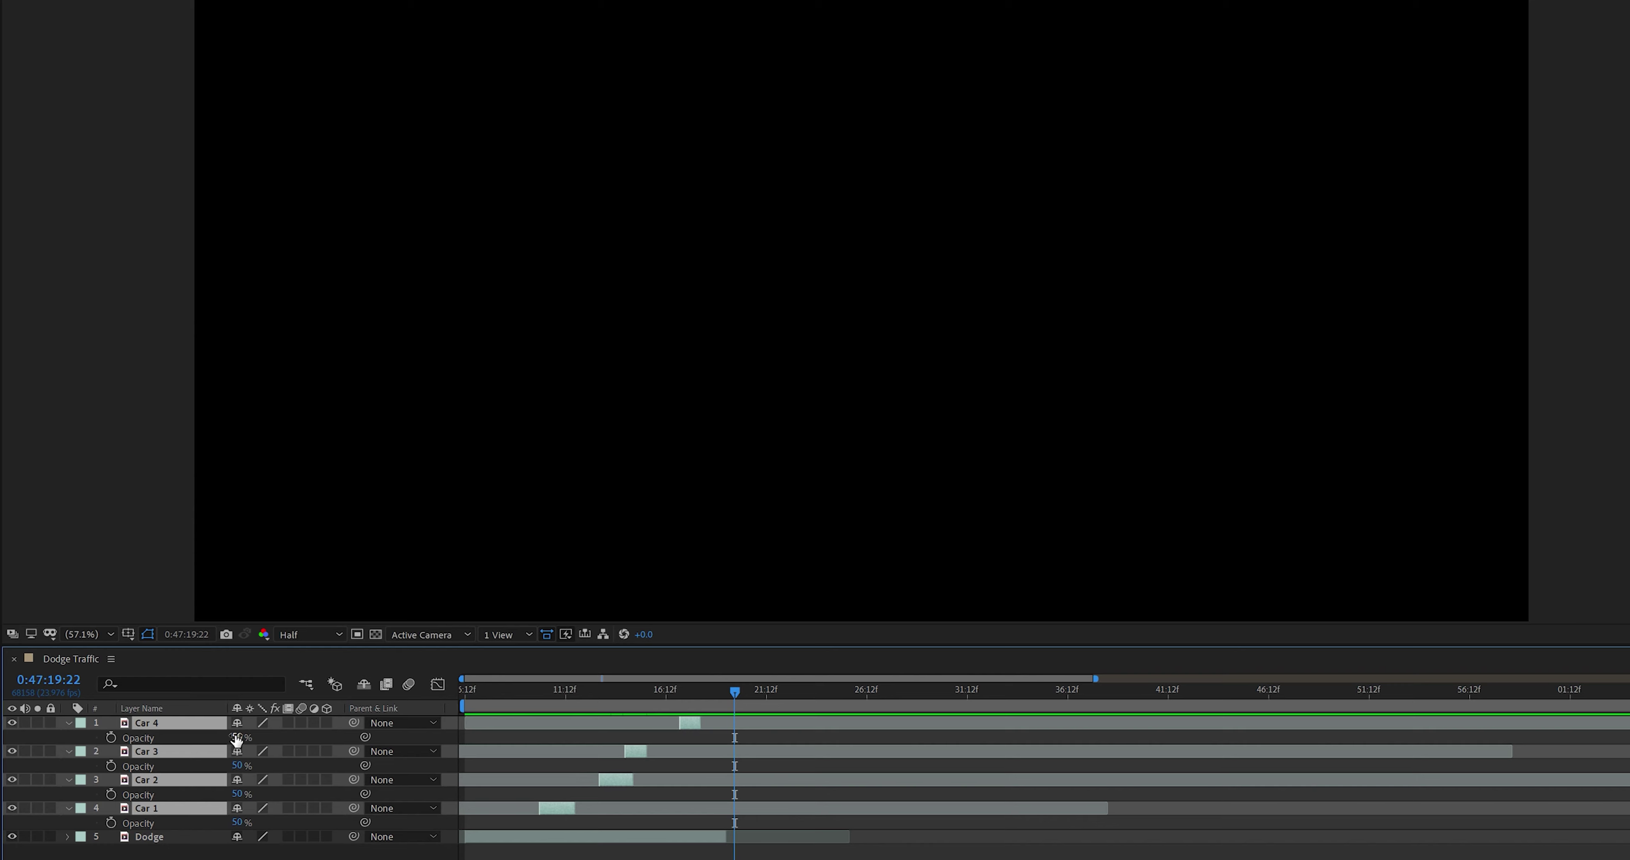
left_click_drag(277, 736, 293, 735)
left_click(68, 724)
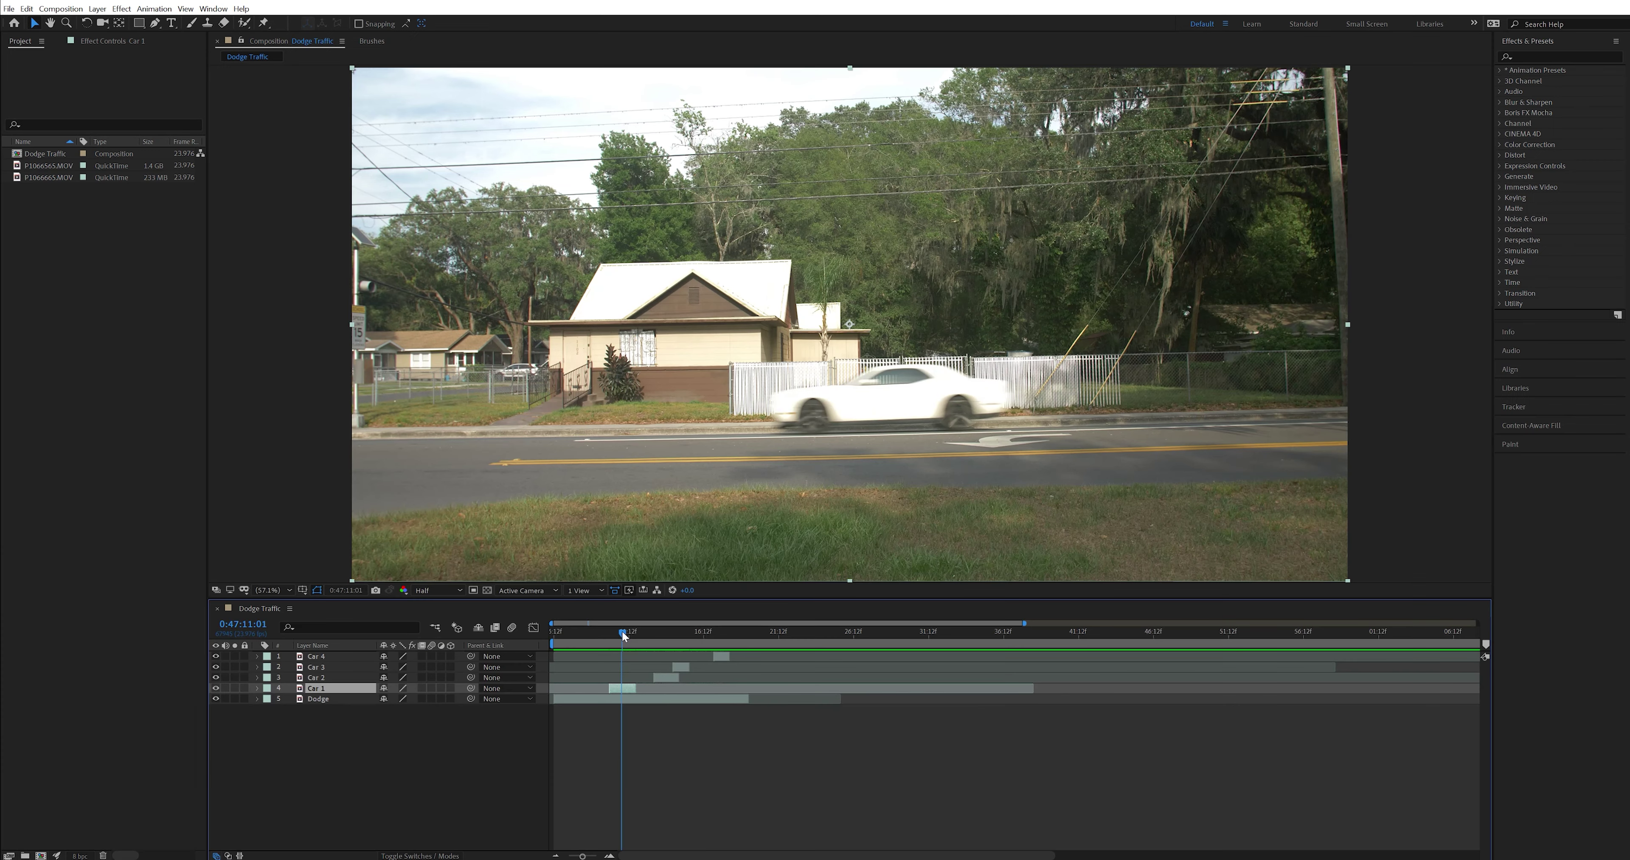
Step: Draw a closed Pen tool mask around the white car on the Car 1 layer at 0:47:11:01
left_click_drag(623, 632, 622, 631)
scroll(829, 408, "up", 4)
left_click(612, 347)
left_click(529, 360)
left_click(479, 373)
left_click(476, 434)
left_click(465, 513)
left_click(470, 525)
left_click(543, 526)
left_click(1270, 502)
left_click(1295, 434)
left_click(1298, 362)
left_click(1296, 328)
left_click(1242, 322)
left_click(1127, 300)
left_click(1077, 276)
left_click(1027, 271)
left_click(931, 271)
left_click(845, 277)
scroll(846, 279, "down", 1)
key("v")
Step: Reveal the Car 1 mask properties and start keyframing its Mask Path at 0:47:11:01
left_click(618, 687)
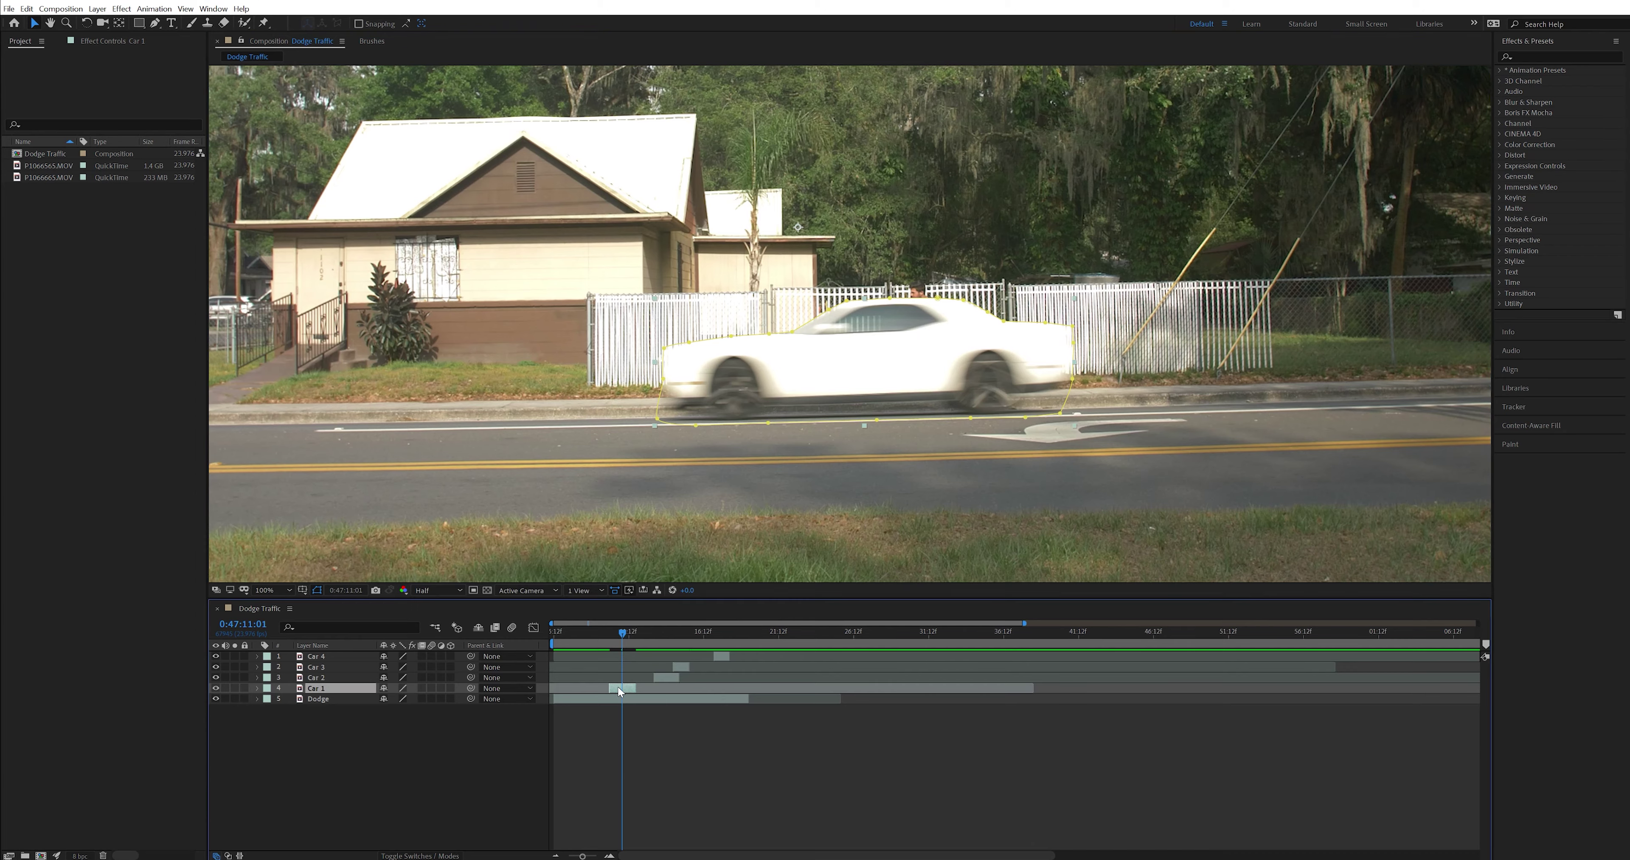
key("m")
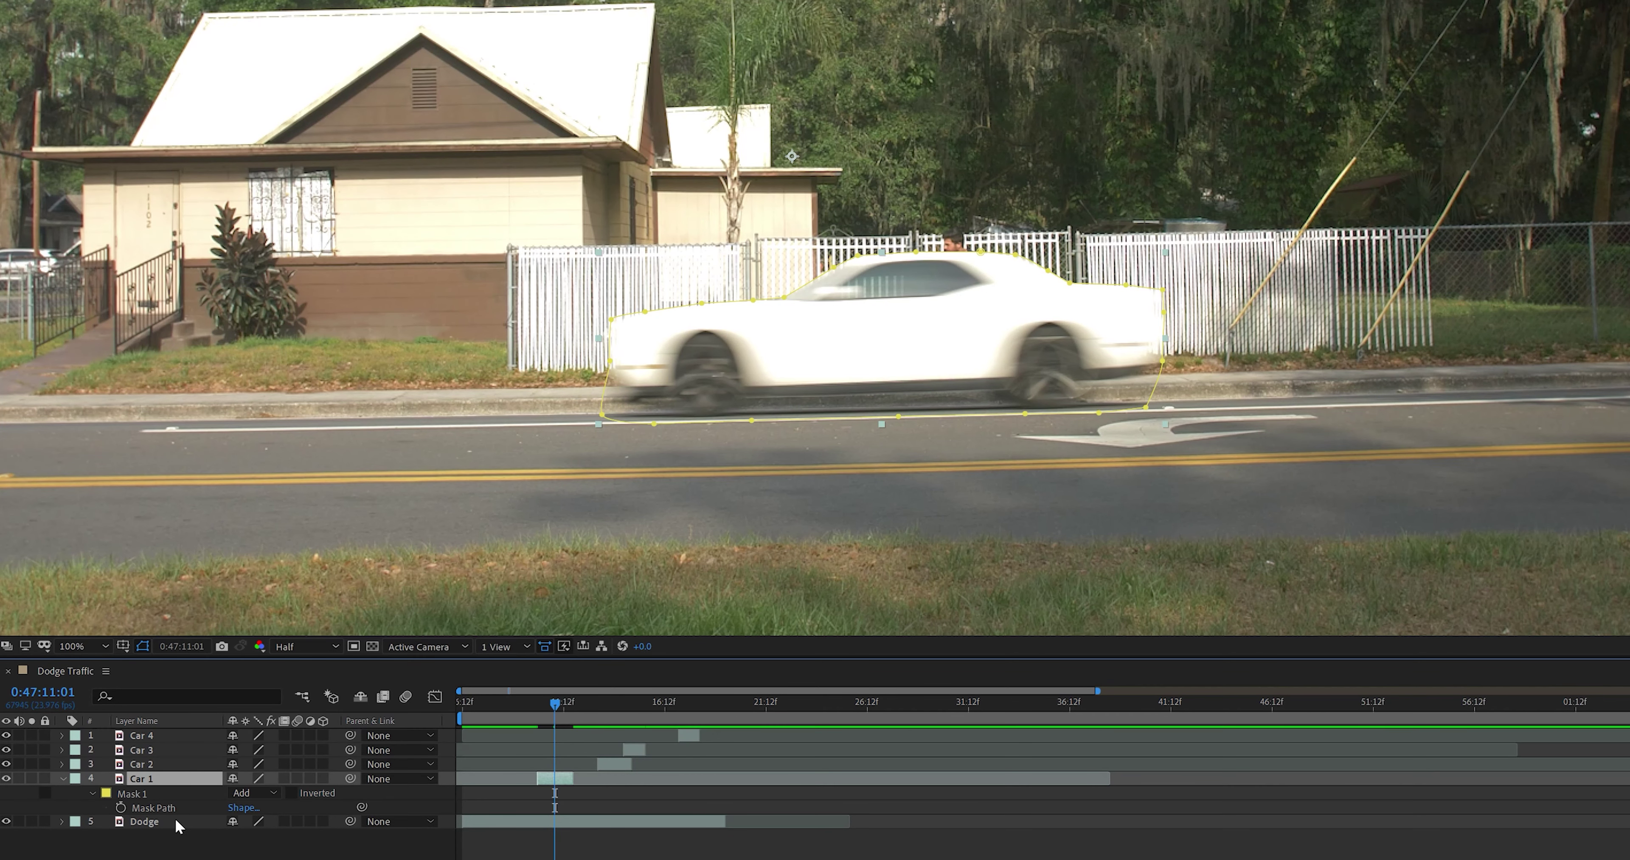
left_click(120, 806)
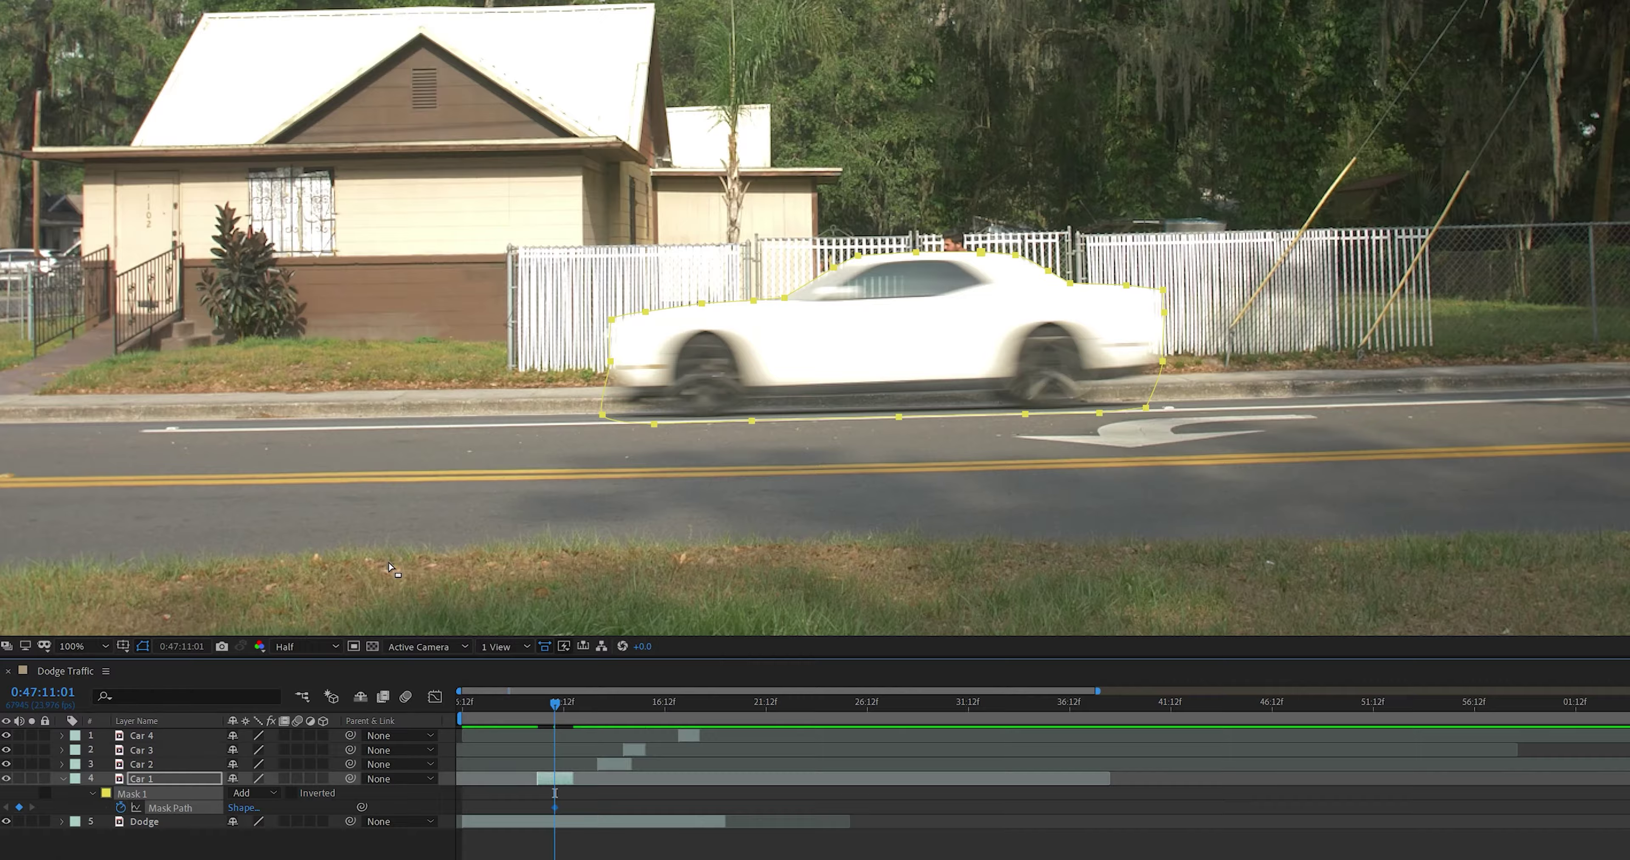
Step: Keyframe the Car 1 mask path frame by frame so it follows the white car across the shot
key("shift+slash")
key("Page_Down")
key("Page_Down")
key("Page_Down")
key("Page_Down")
key("Page_Down")
key("Page_Down")
left_click_drag(970, 358, 188, 362)
key("Page_Down")
key("Page_Down")
key("Page_Down")
key("Page_Down")
key("Page_Down")
key("Page_Down")
key("Page_Down")
key("Page_Down")
key("Page_Down")
key("Page_Down")
key("Page_Down")
key("Page_Down")
key("Page_Down")
key("Page_Down")
key("Page_Down")
key("Page_Down")
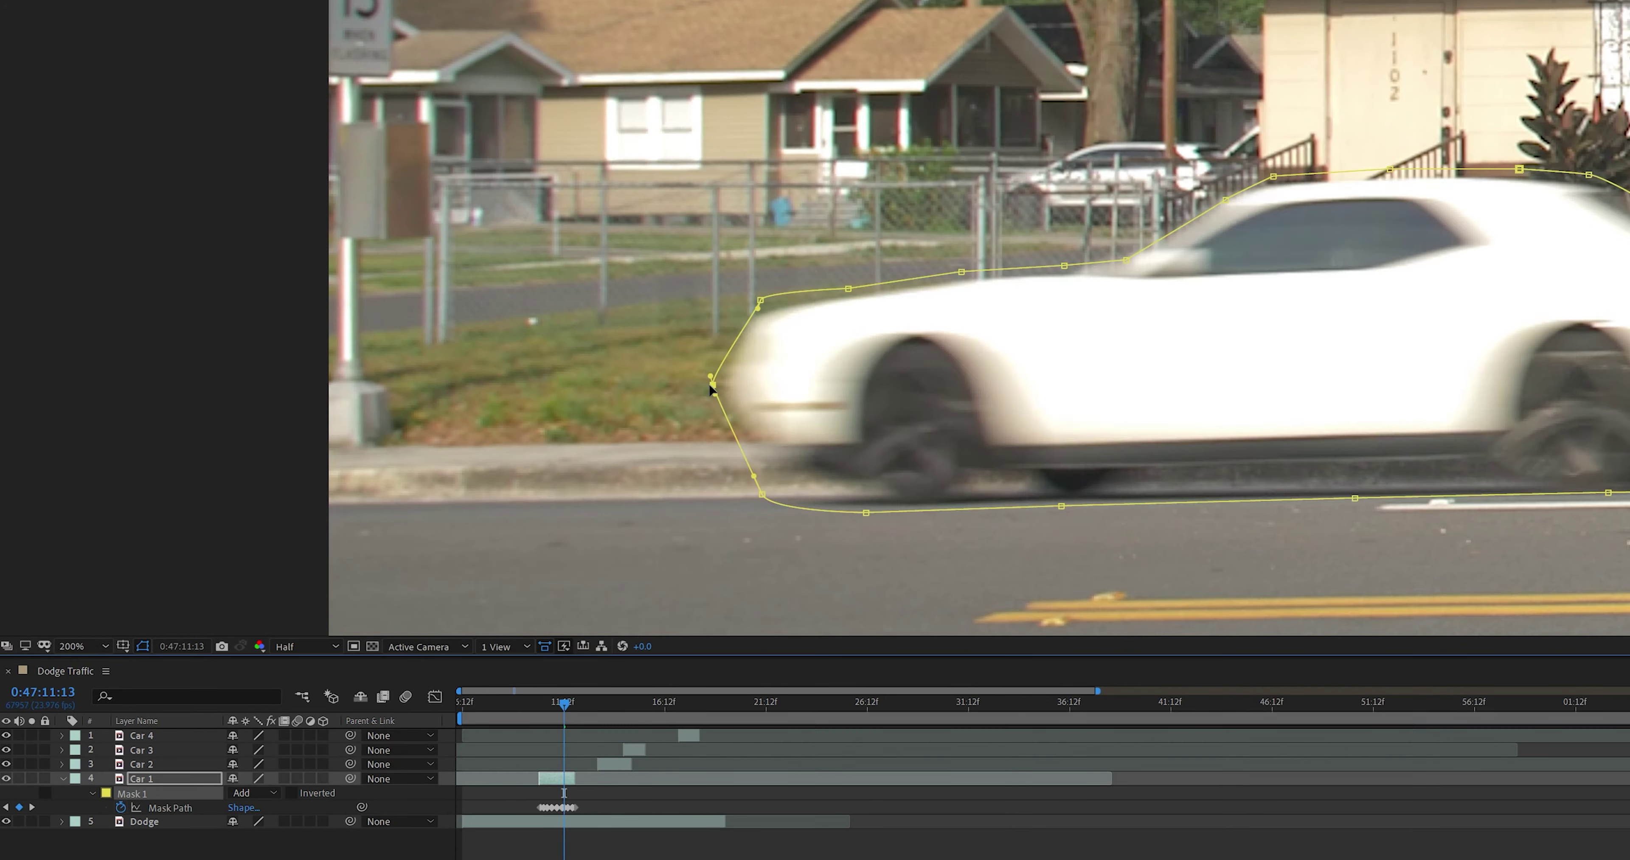
key("Page_Down")
key("Page_Down")
key("Page_Down")
key("Page_Up")
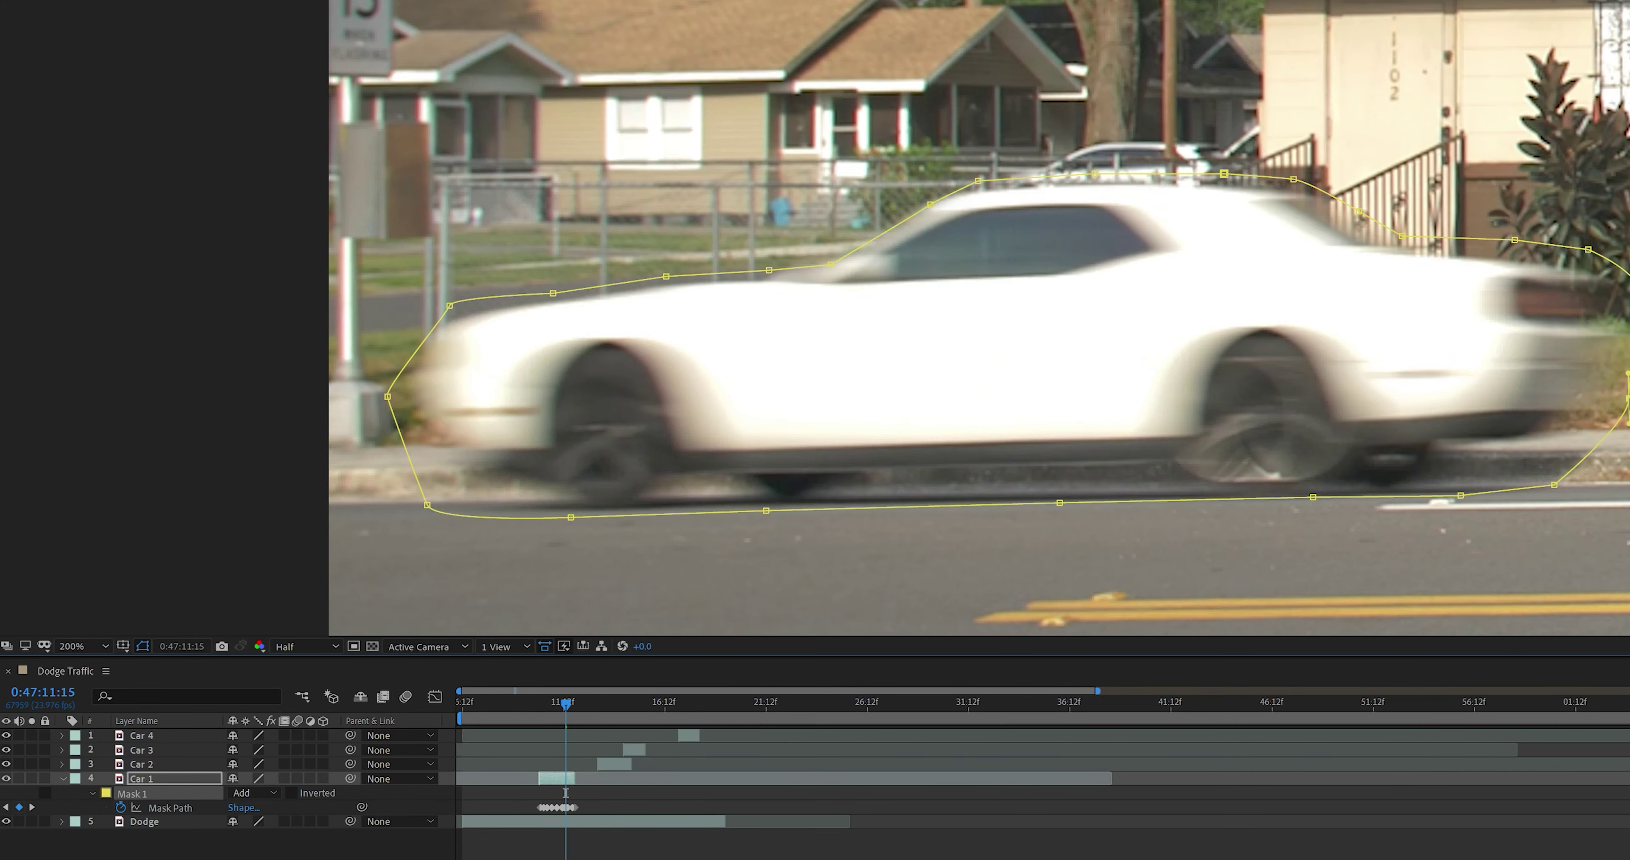
Step: Set the Mask Feather of the Car 1 mask to 10 pixels
key("f")
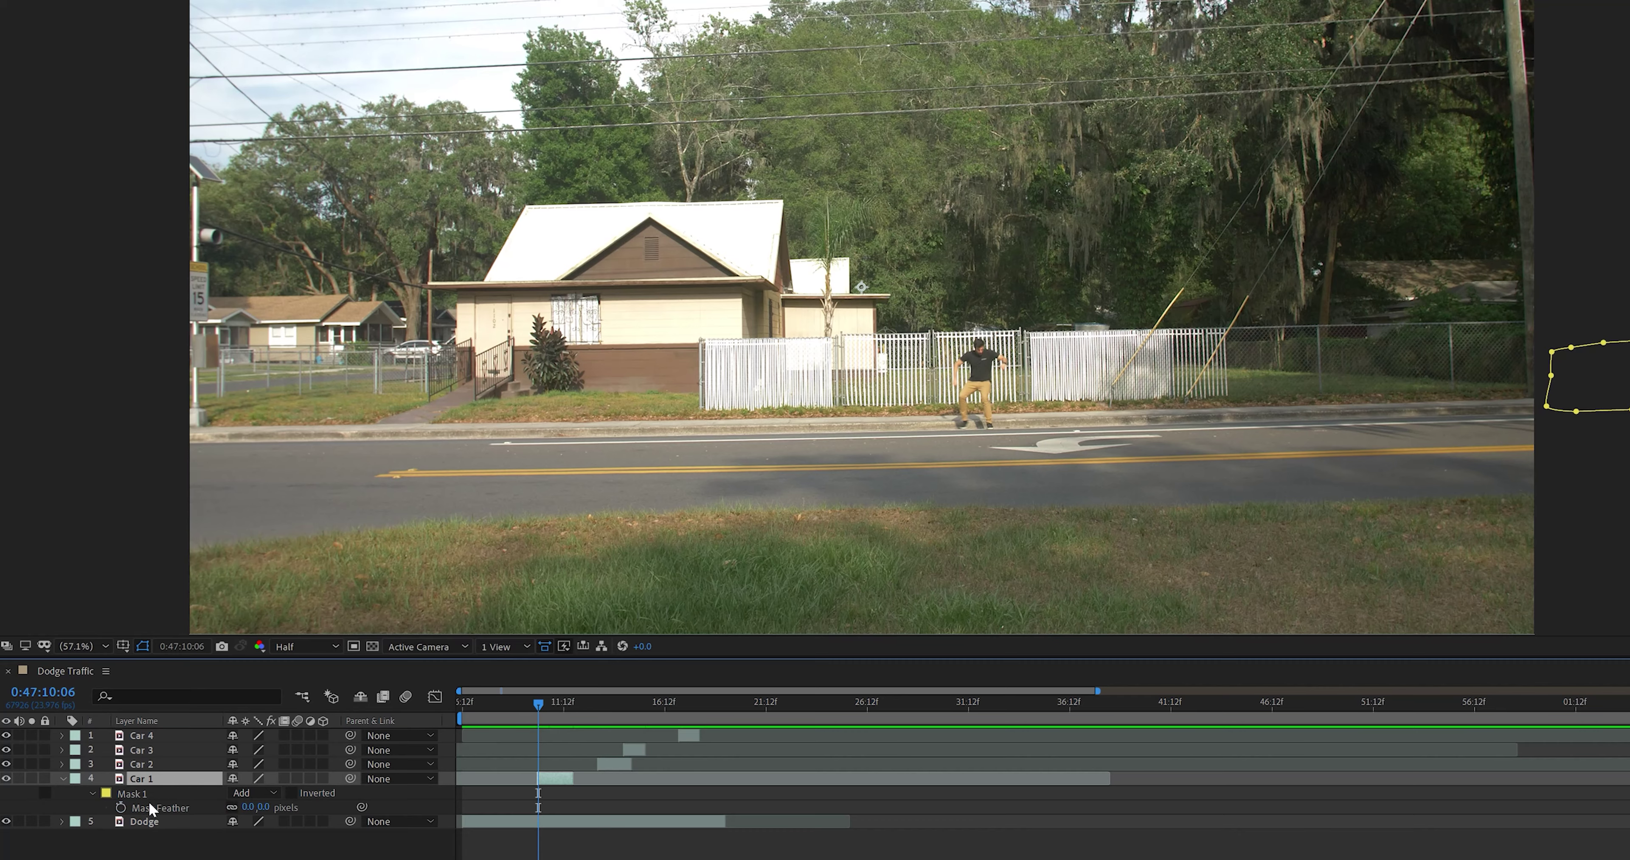
left_click(263, 807)
type("10")
key("Return")
left_click(534, 703)
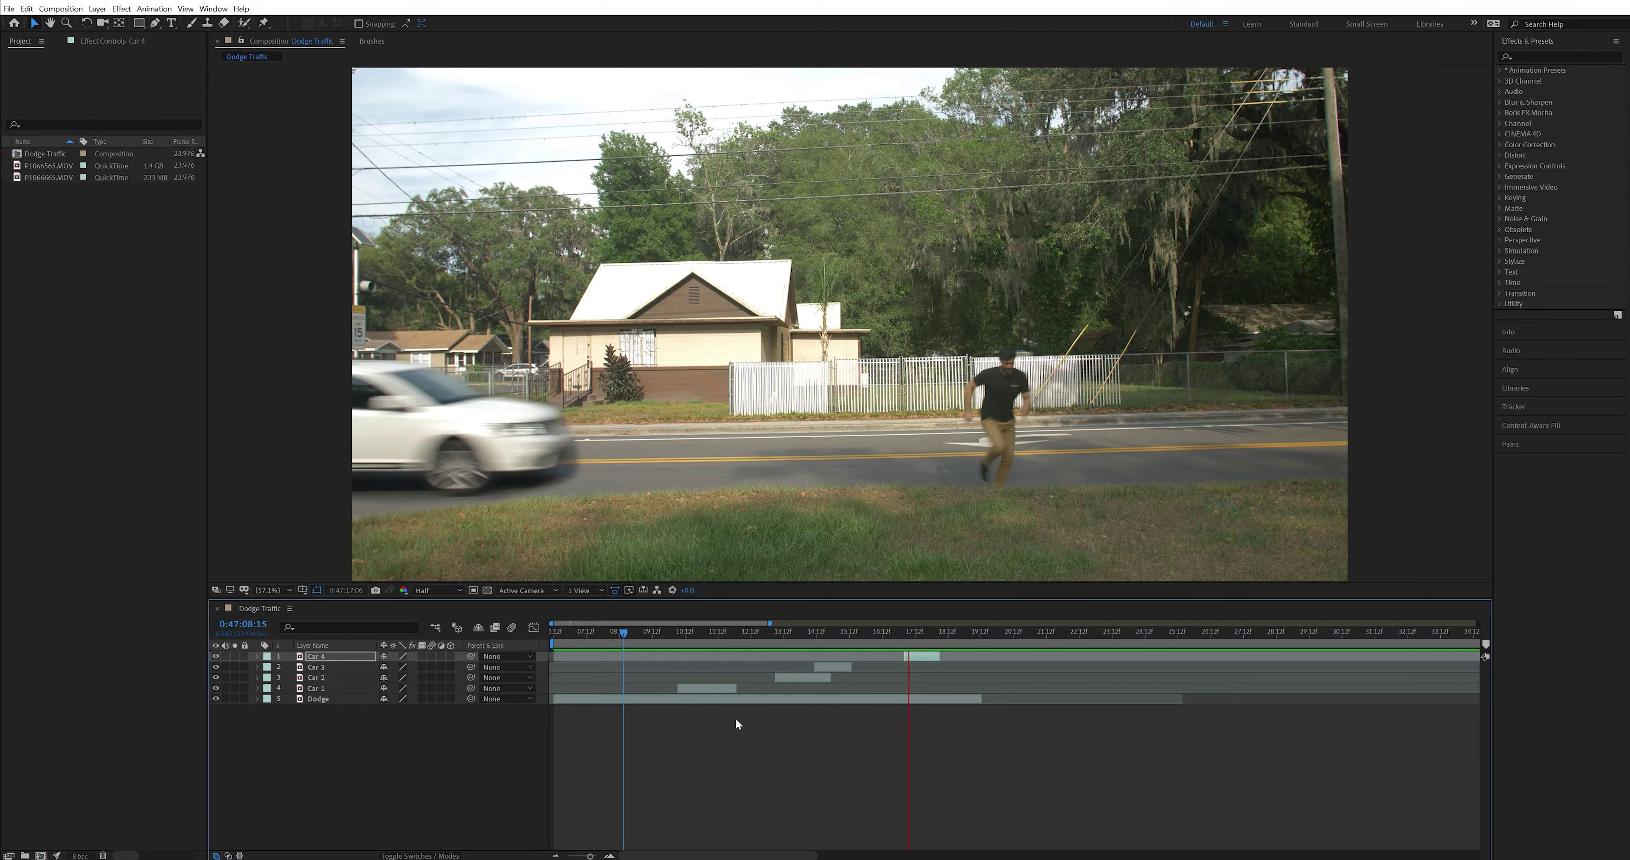
Step: Preview the composited crossing and examine the frames where the passing cars overlap the man
key("space")
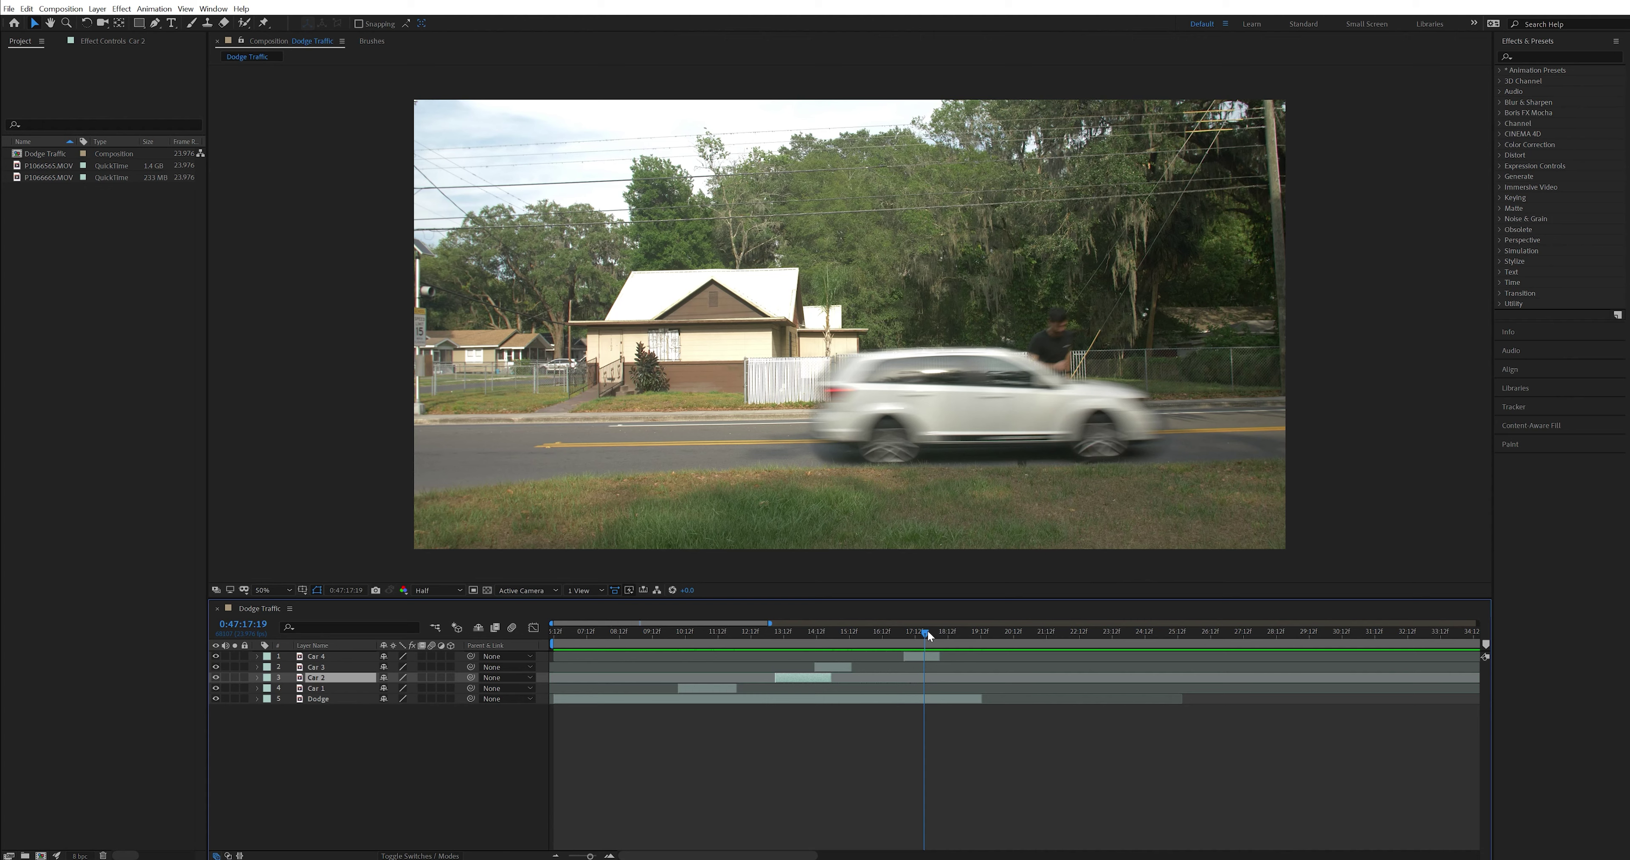
left_click_drag(927, 631, 926, 631)
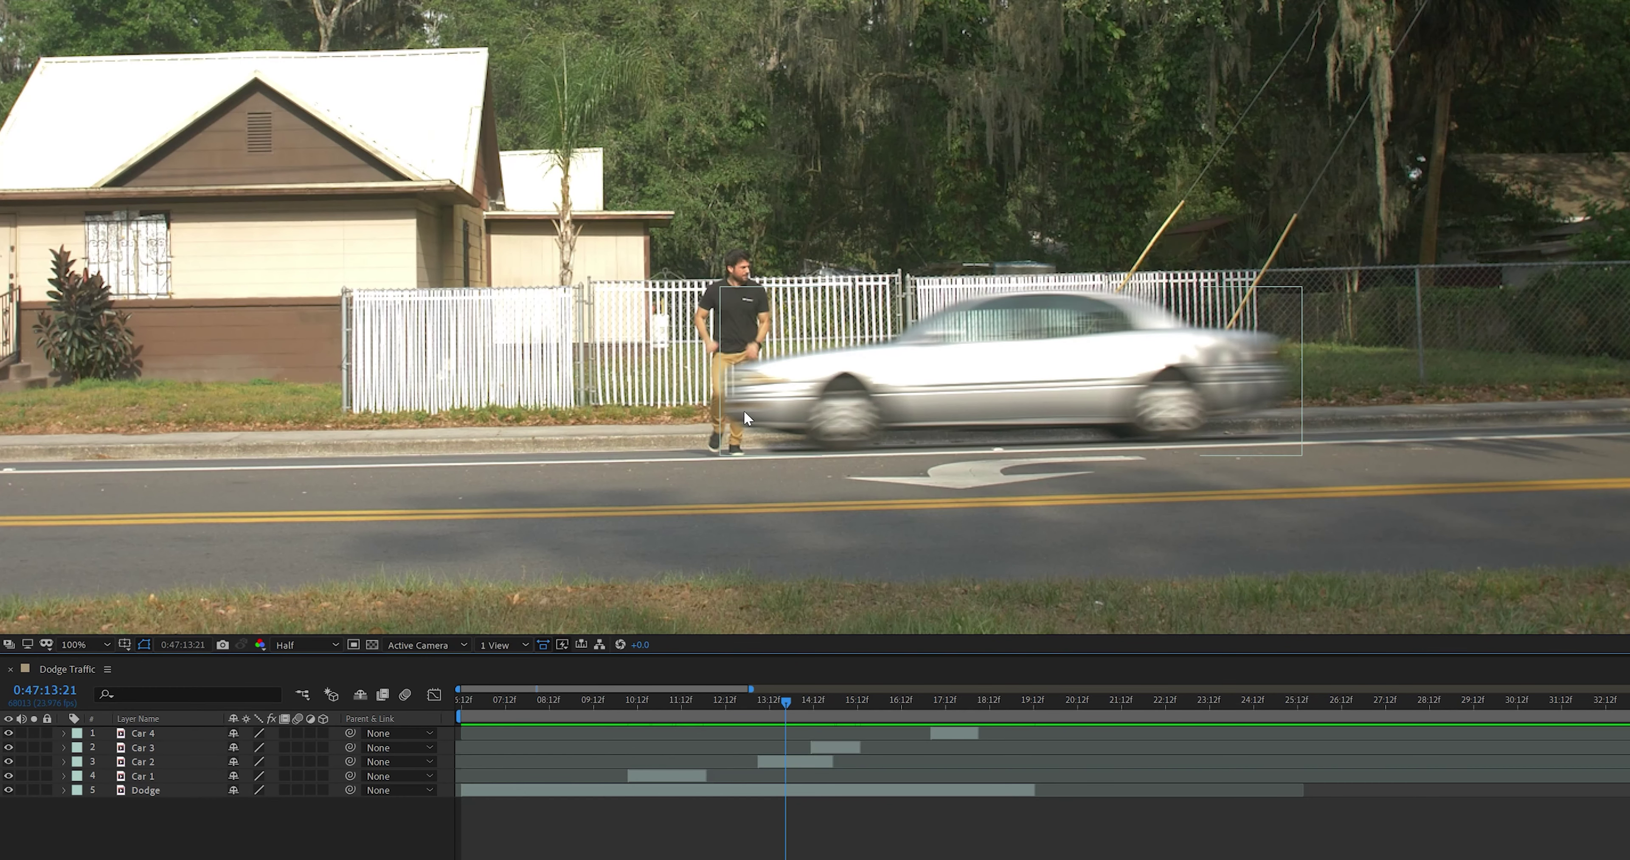
key("Page_Up")
key("Page_Down")
left_click(742, 383)
key("F2")
Step: Duplicate the Dodge layer and trim the copy to start at 0:47:13:21
left_click(780, 795)
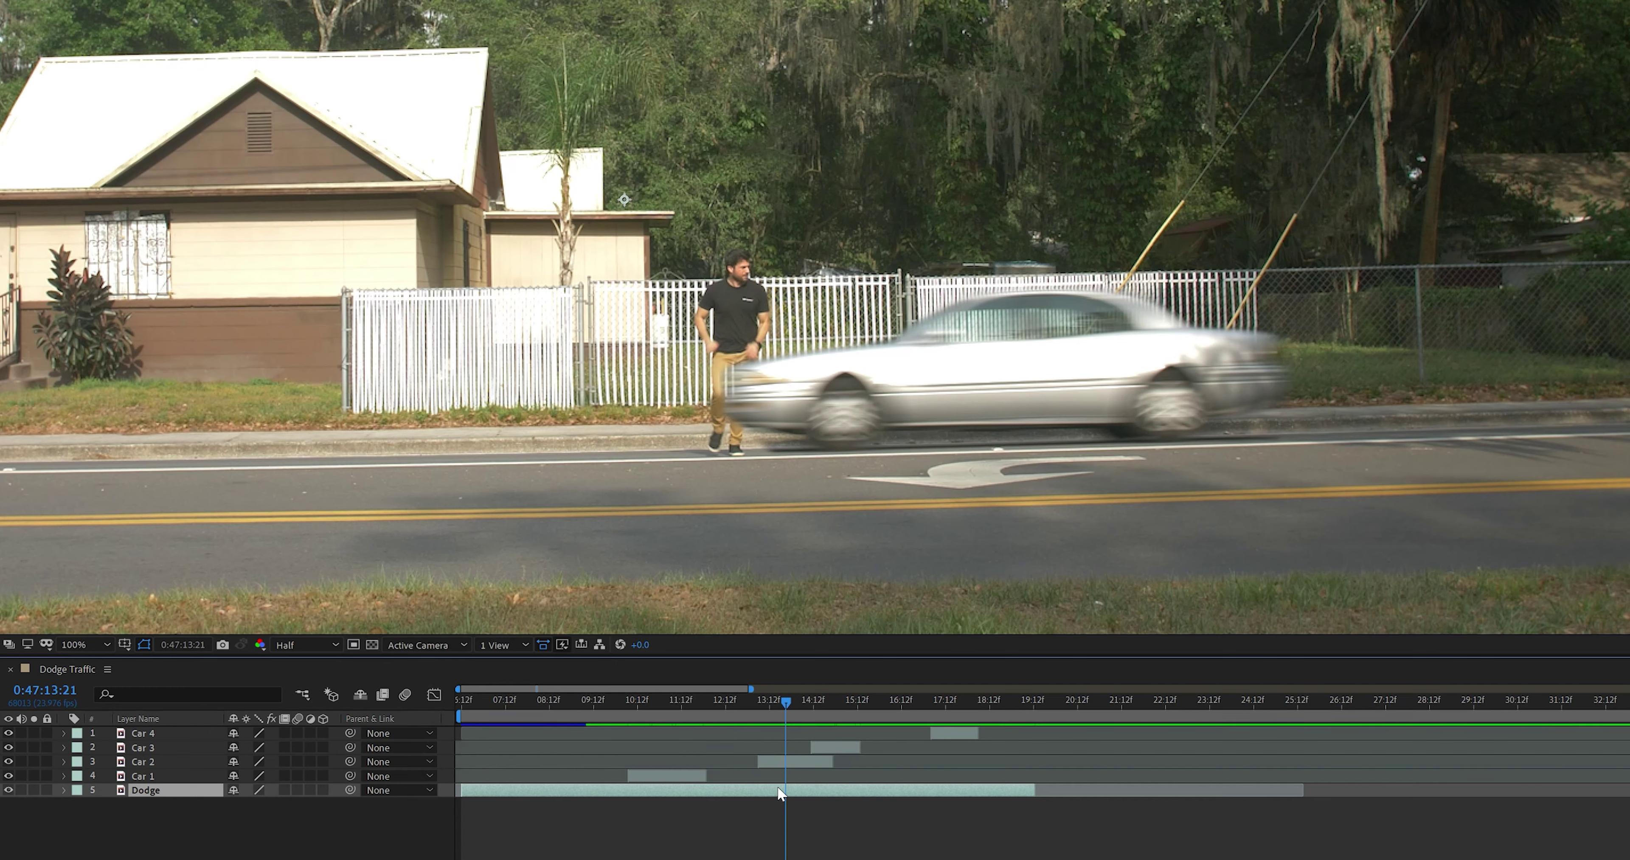
key("ctrl+d")
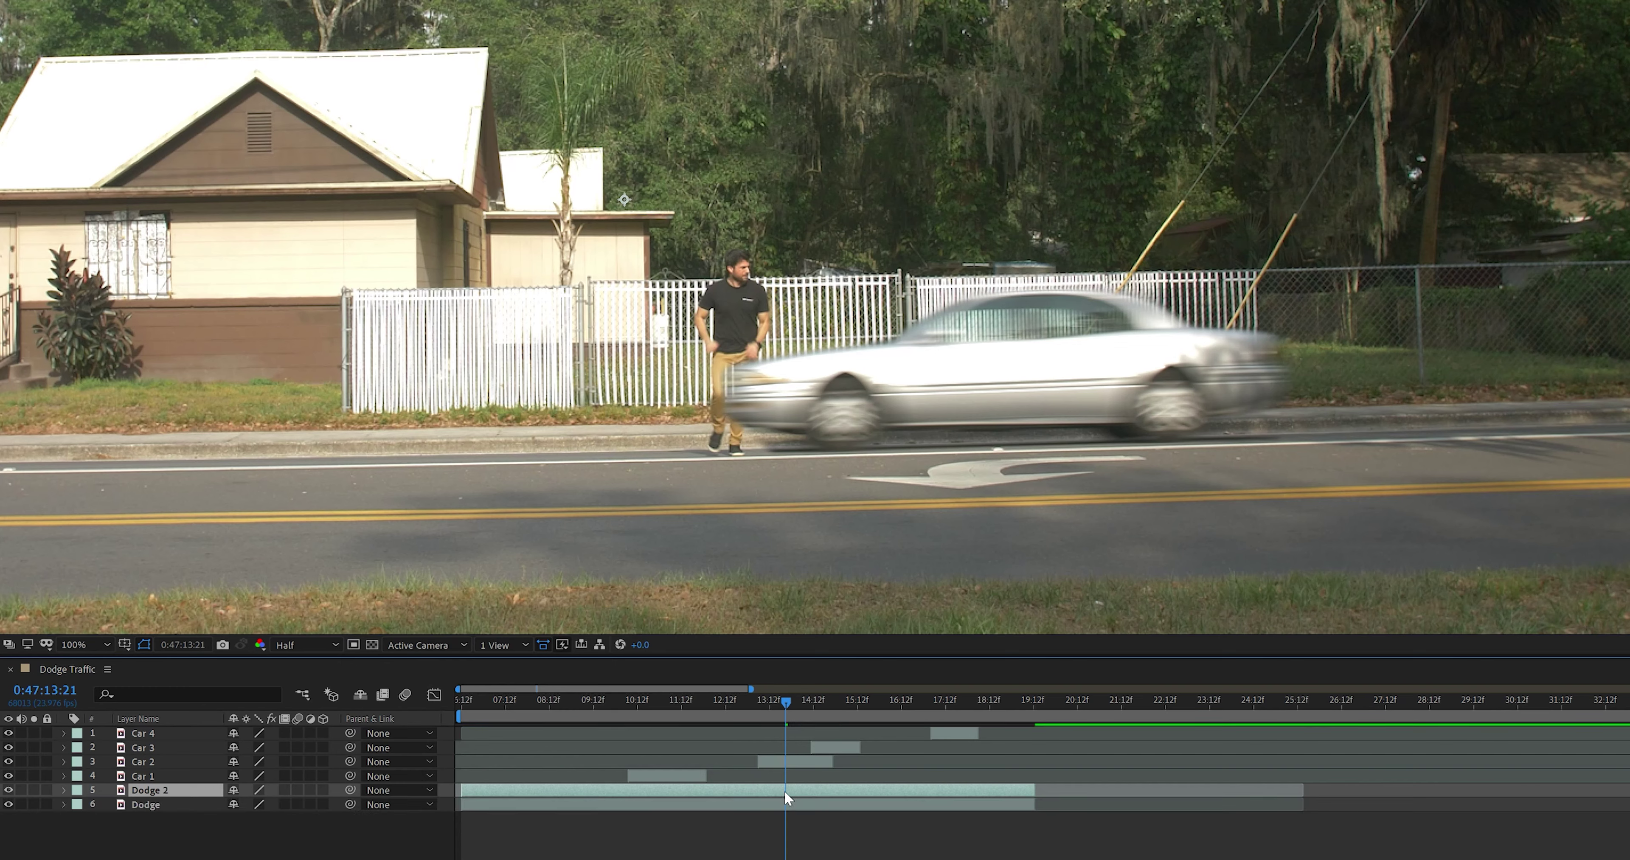
key("alt+bracketleft")
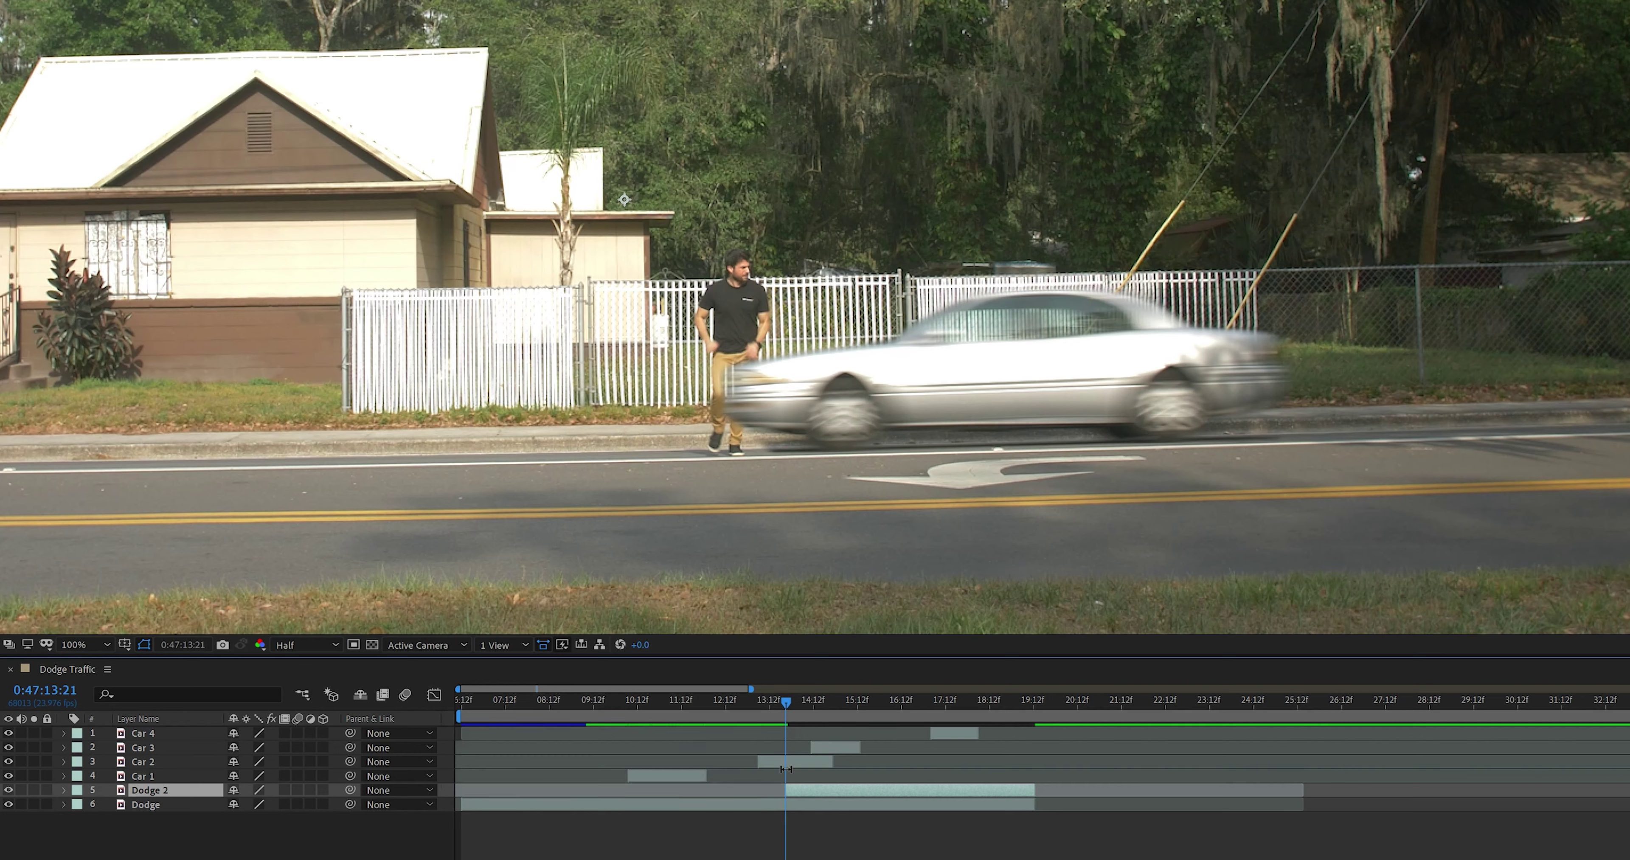
Step: Trim the Dodge 2 layer to end at 0:47:14:04 and place it directly above Car 2
key("Page_Down")
key("Page_Down")
key("Page_Down")
key("Page_Down")
key("Page_Down")
key("Page_Down")
key("Page_Down")
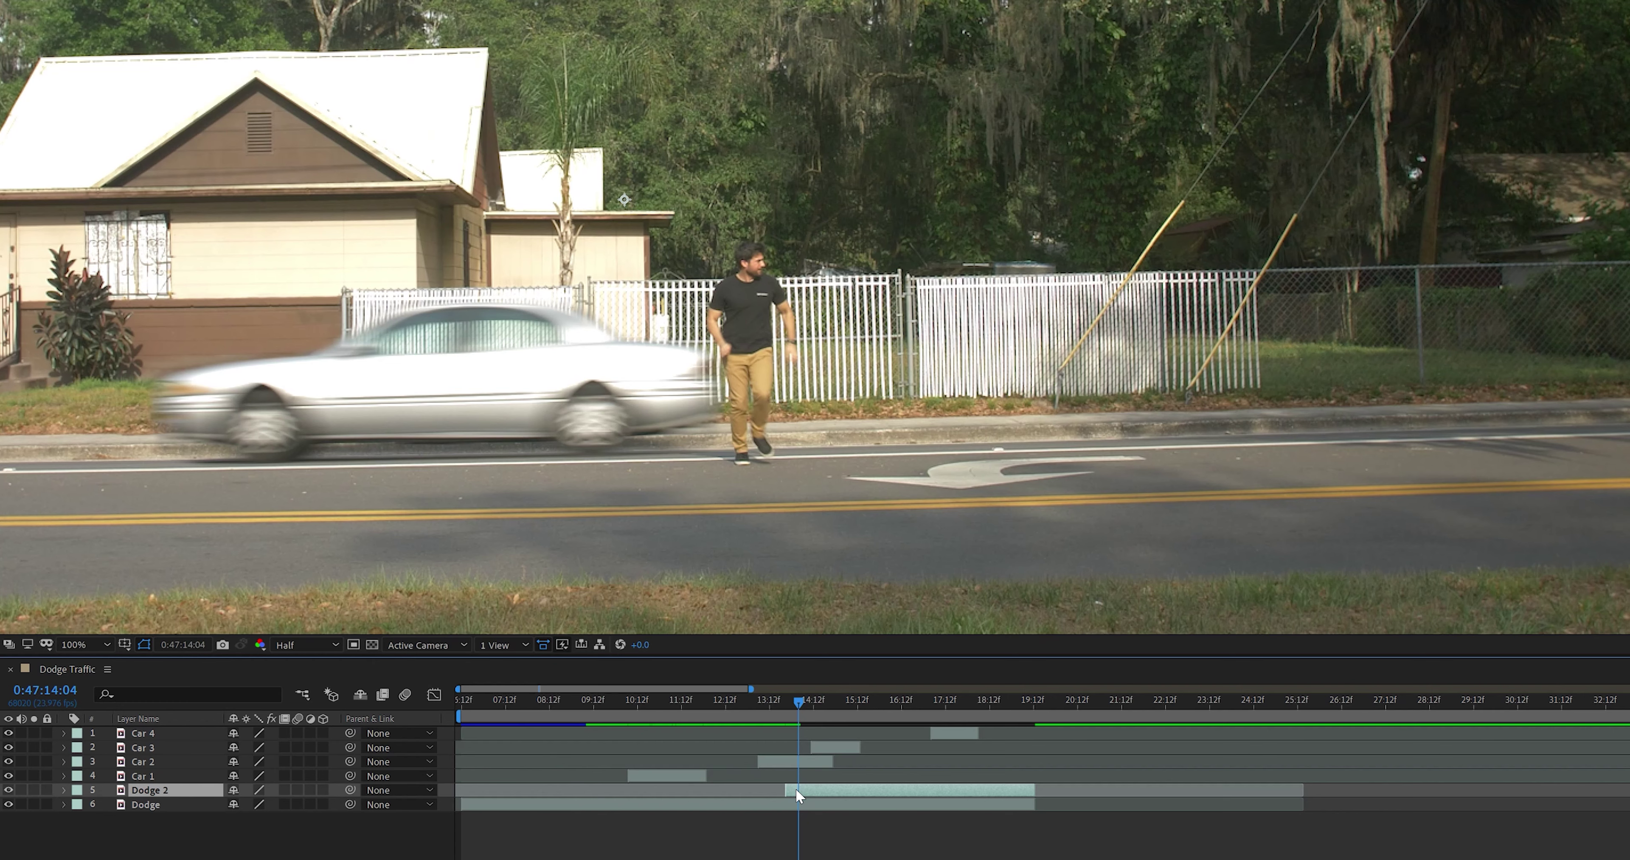
key("equal")
key("equal")
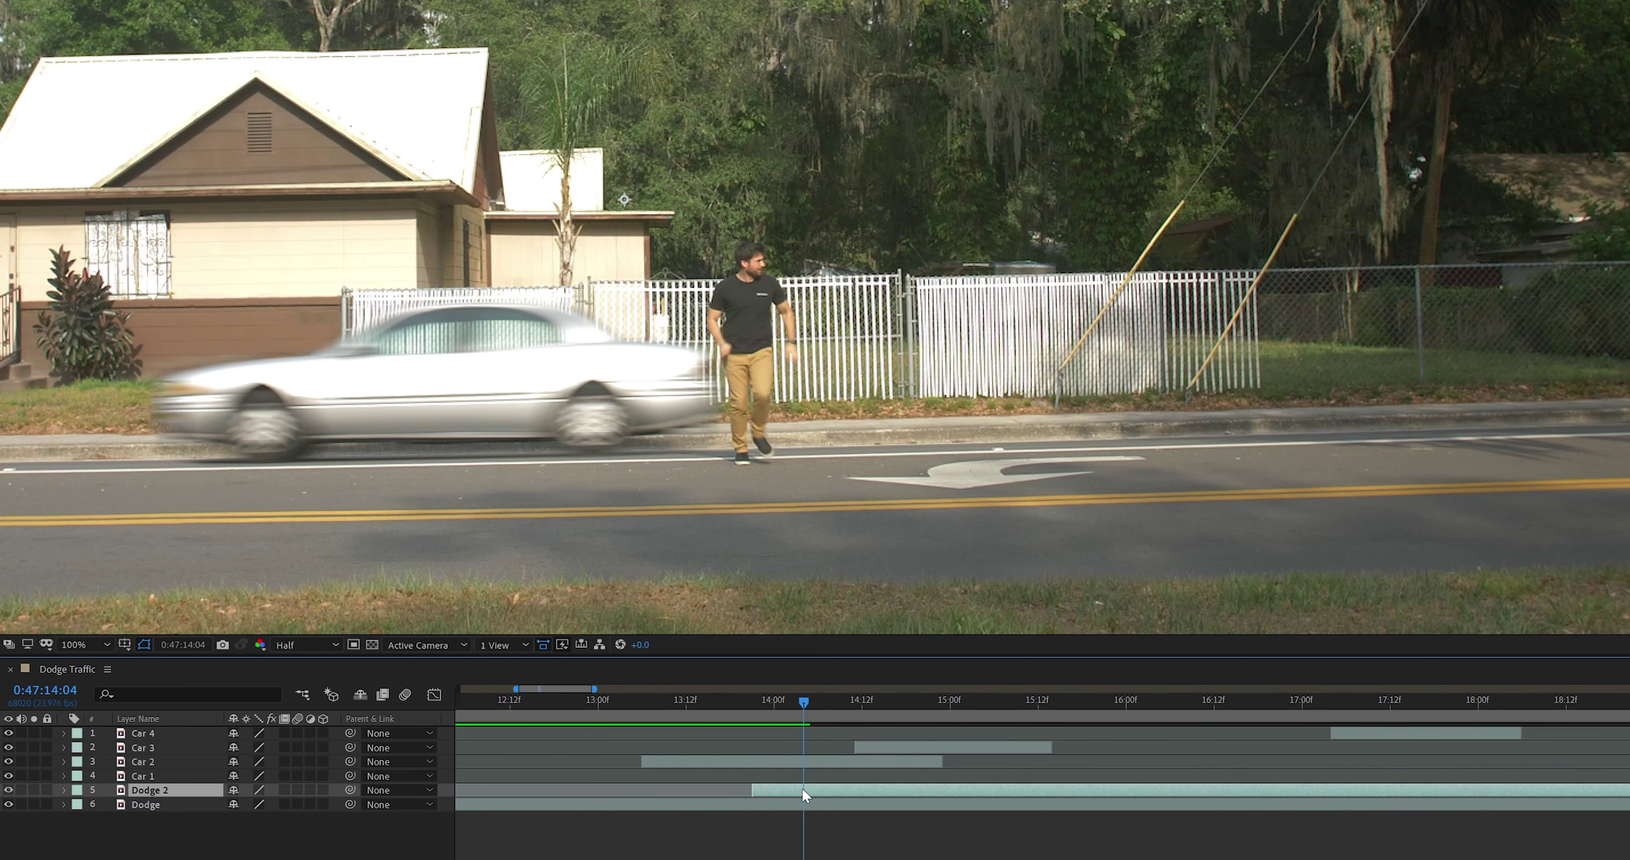
key("alt+bracketright")
left_click_drag(147, 794, 152, 763)
Step: Draw a closed Pen tool mask around the man on the Dodge 2 layer at its first frame, 0:47:13:21
key("i")
scroll(786, 154, "up", 2)
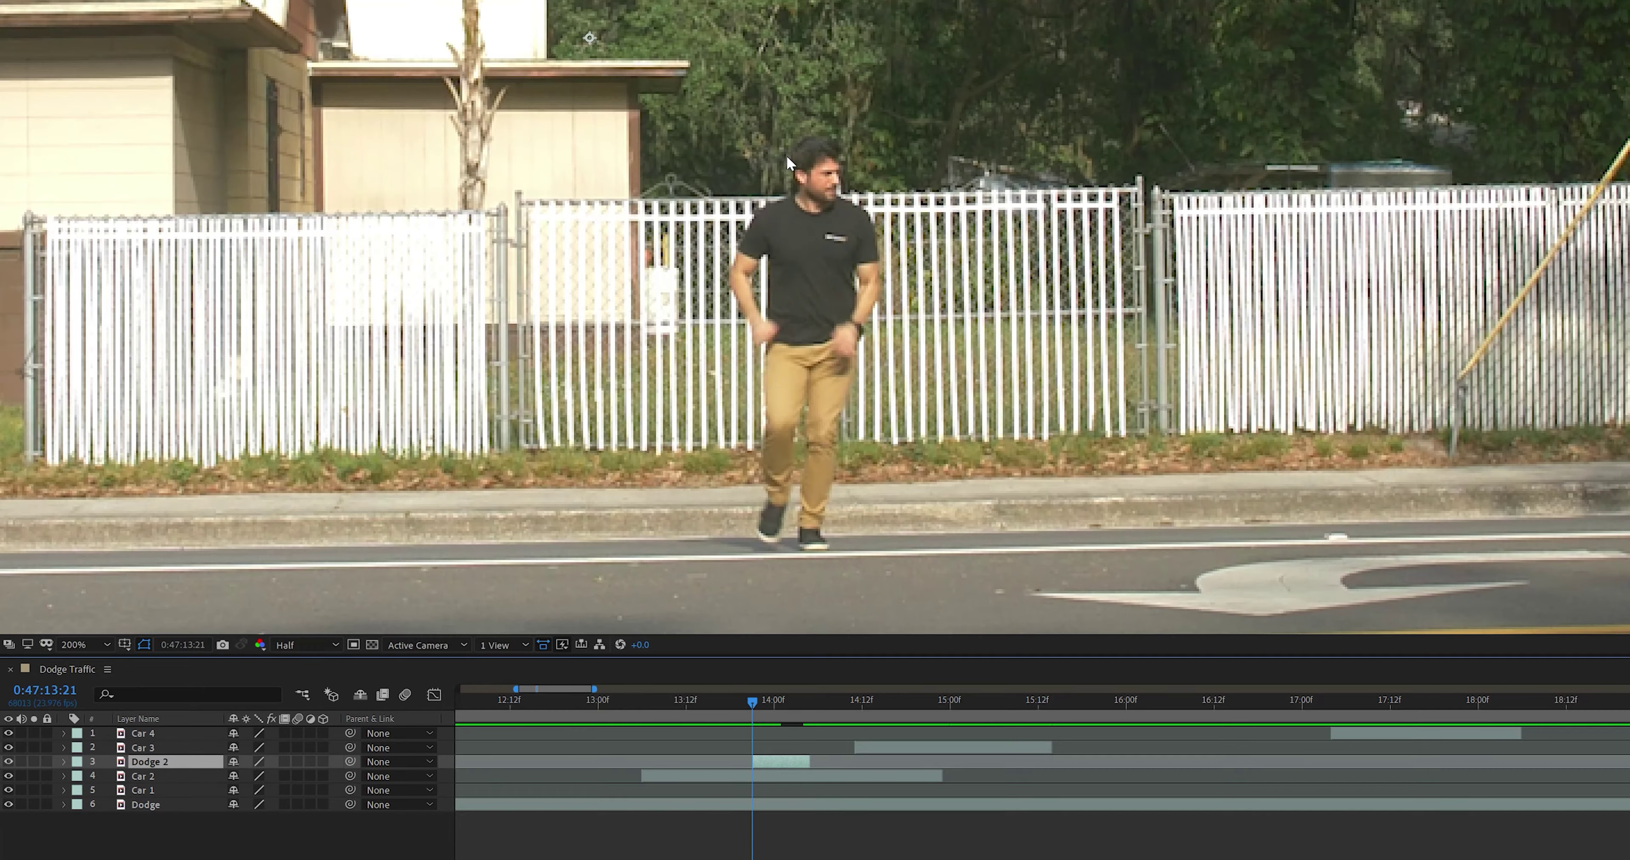
key("g")
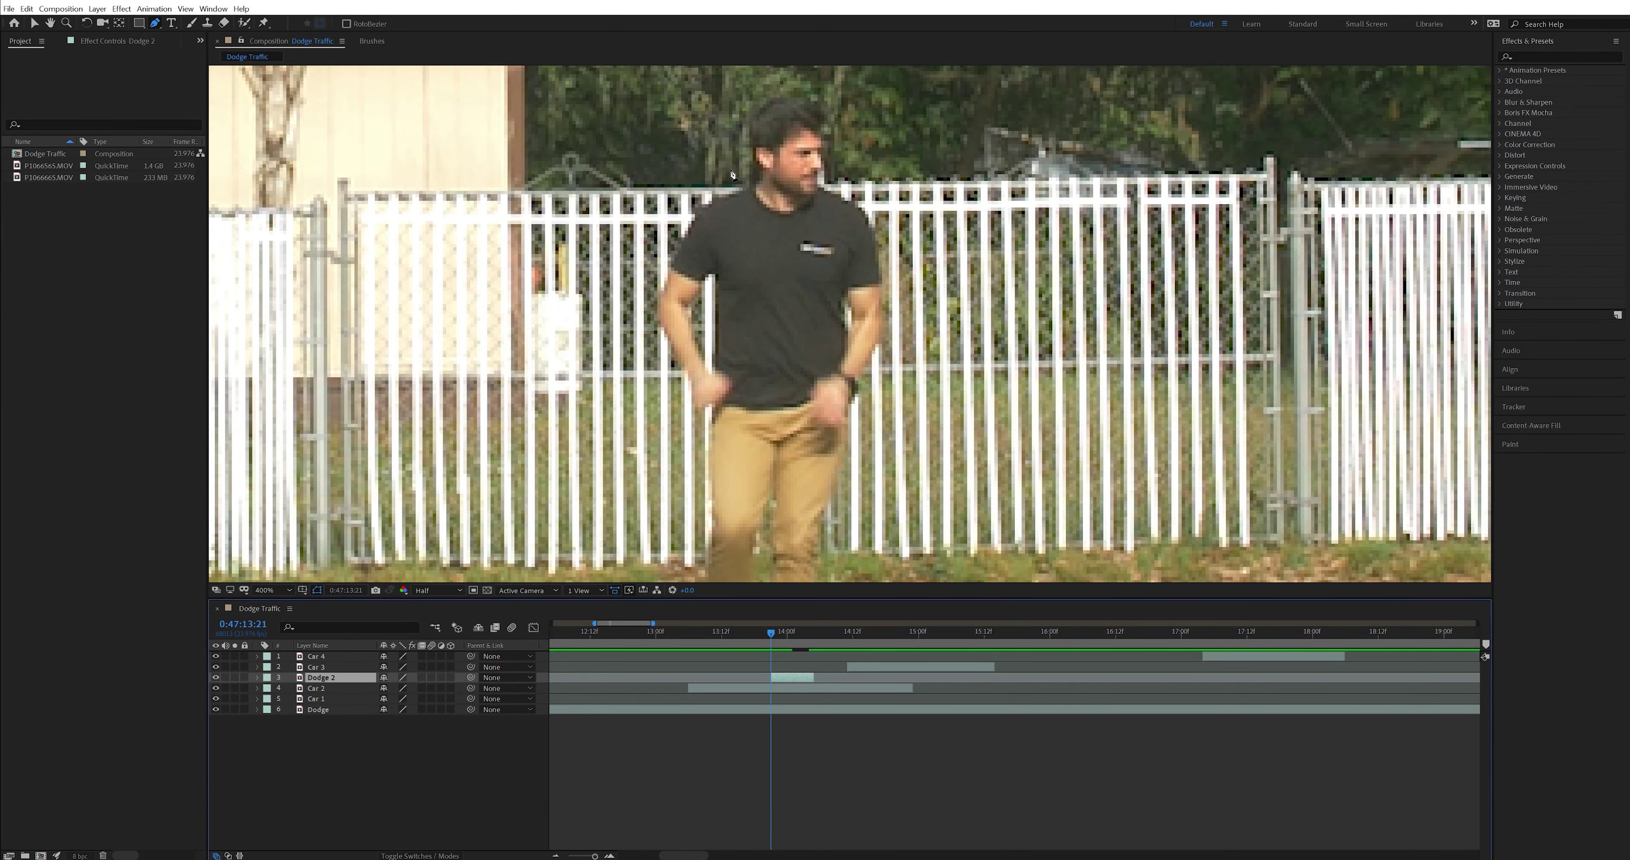
left_click_drag(732, 174, 798, 260)
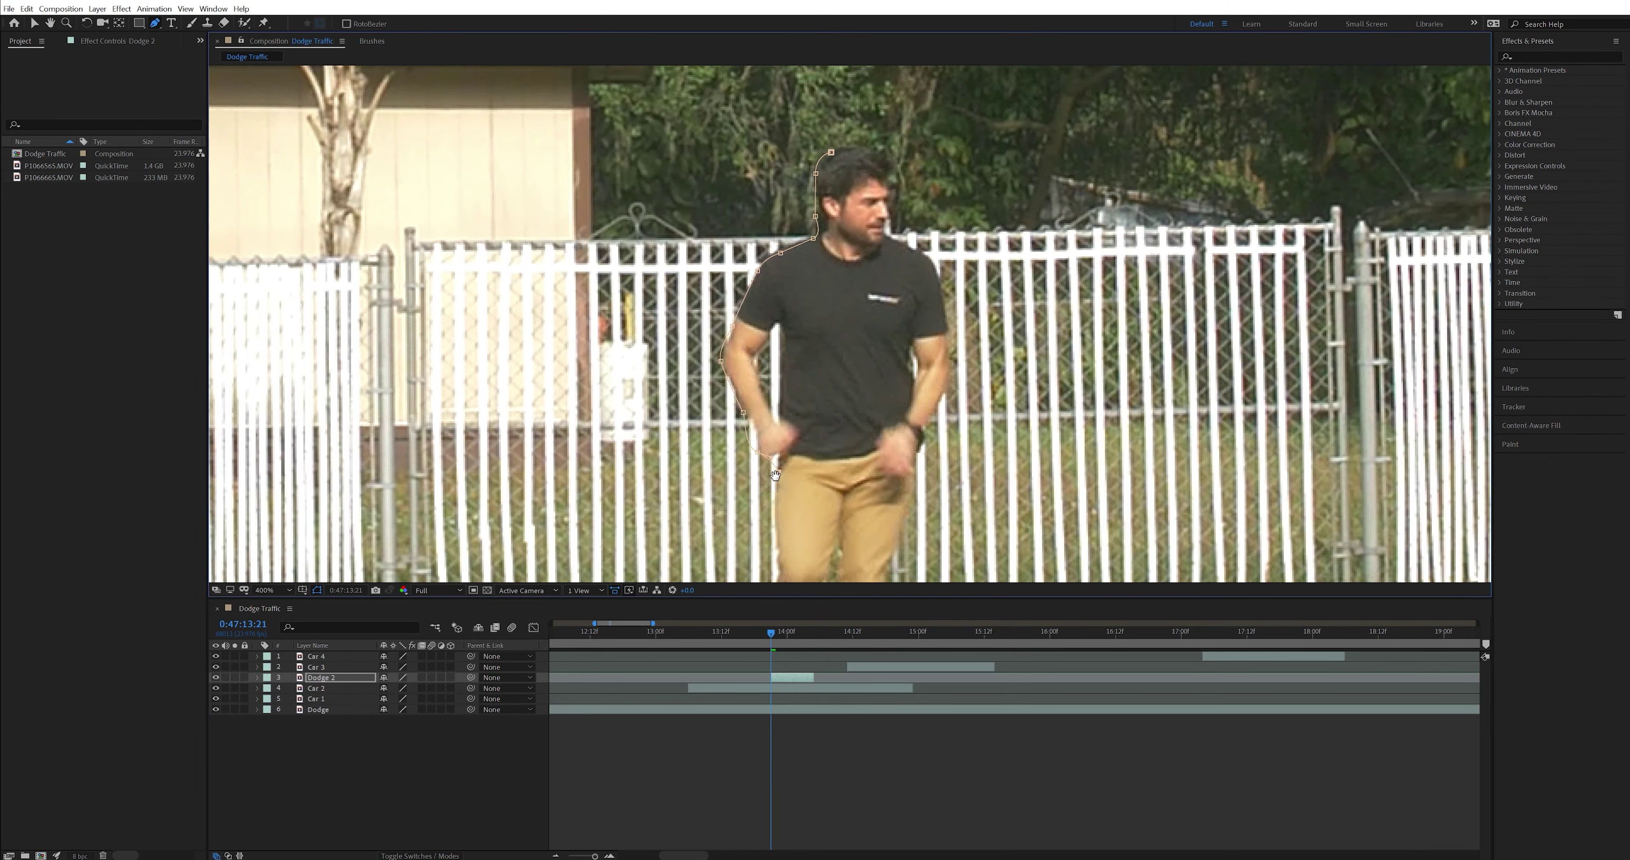
left_click_drag(775, 476, 709, 178)
left_click(765, 528)
left_click(796, 325)
left_click(826, 522)
left_click(844, 323)
left_click_drag(871, 262, 792, 452)
left_click(734, 128)
left_click_drag(733, 115, 746, 308)
left_click(750, 272)
left_click(691, 240)
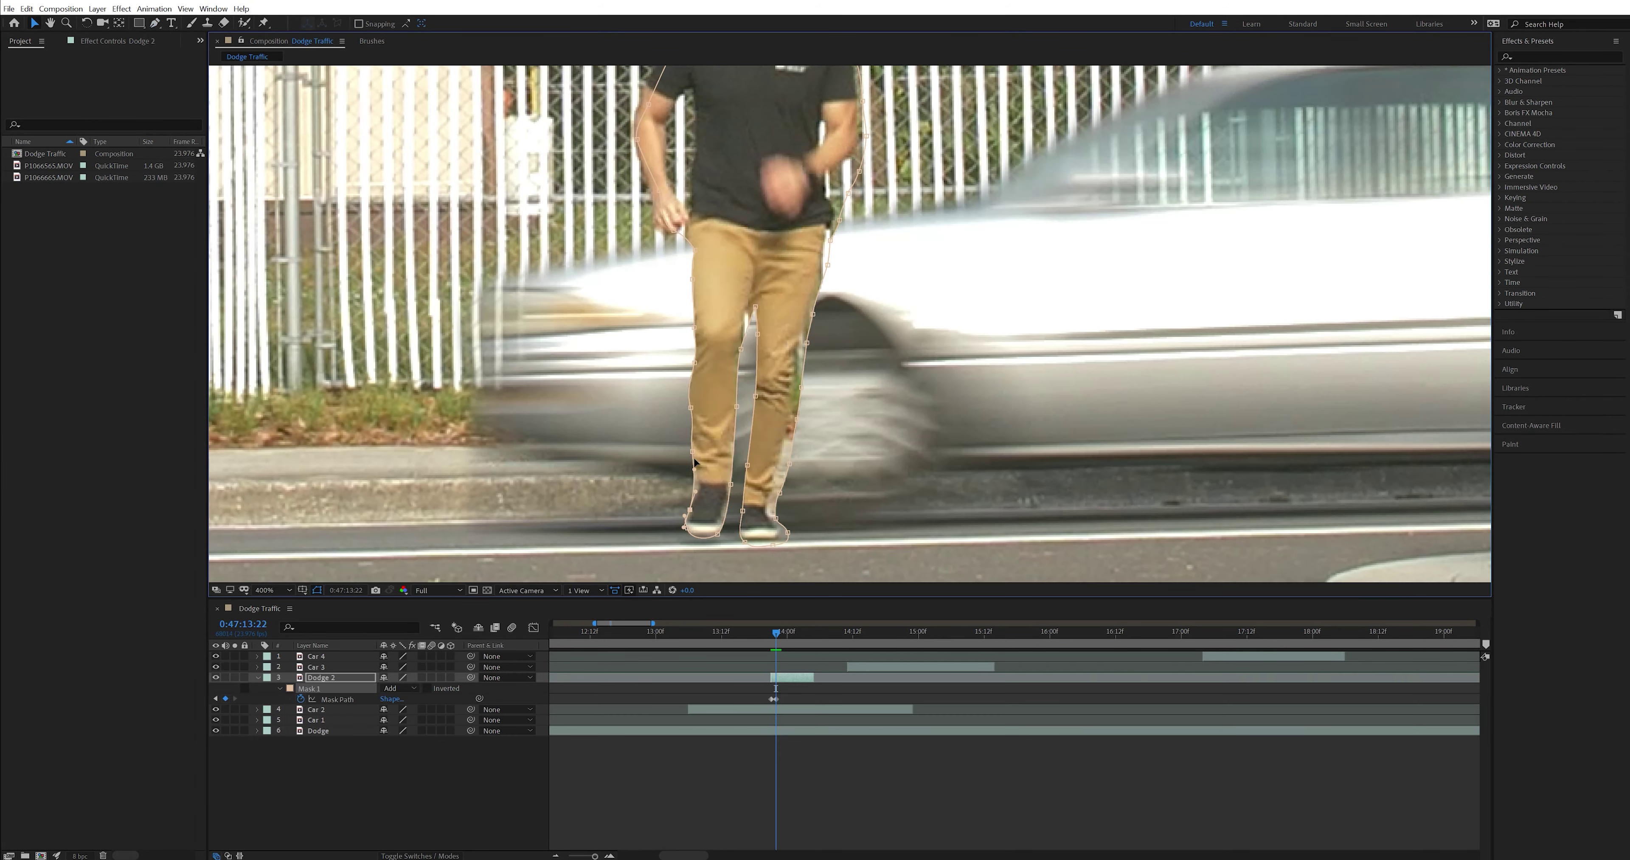
Step: Adjust the Dodge 2 mask points to fit the man's legs and shoes at 0:47:13:22
left_click_drag(689, 474, 696, 474)
left_click_drag(744, 467, 737, 466)
left_click_drag(777, 528, 783, 534)
left_click_drag(804, 350, 799, 349)
left_click_drag(818, 266, 822, 267)
left_click_drag(840, 215, 833, 219)
left_click_drag(754, 307, 748, 304)
Step: Refit the Dodge 2 mask to the man's legs and shoes on the following frame and check the cutout over the car
key("Page_Down")
left_click_drag(736, 406, 749, 410)
left_click_drag(731, 484, 746, 467)
left_click_drag(692, 279, 704, 325)
left_click_drag(739, 539, 754, 542)
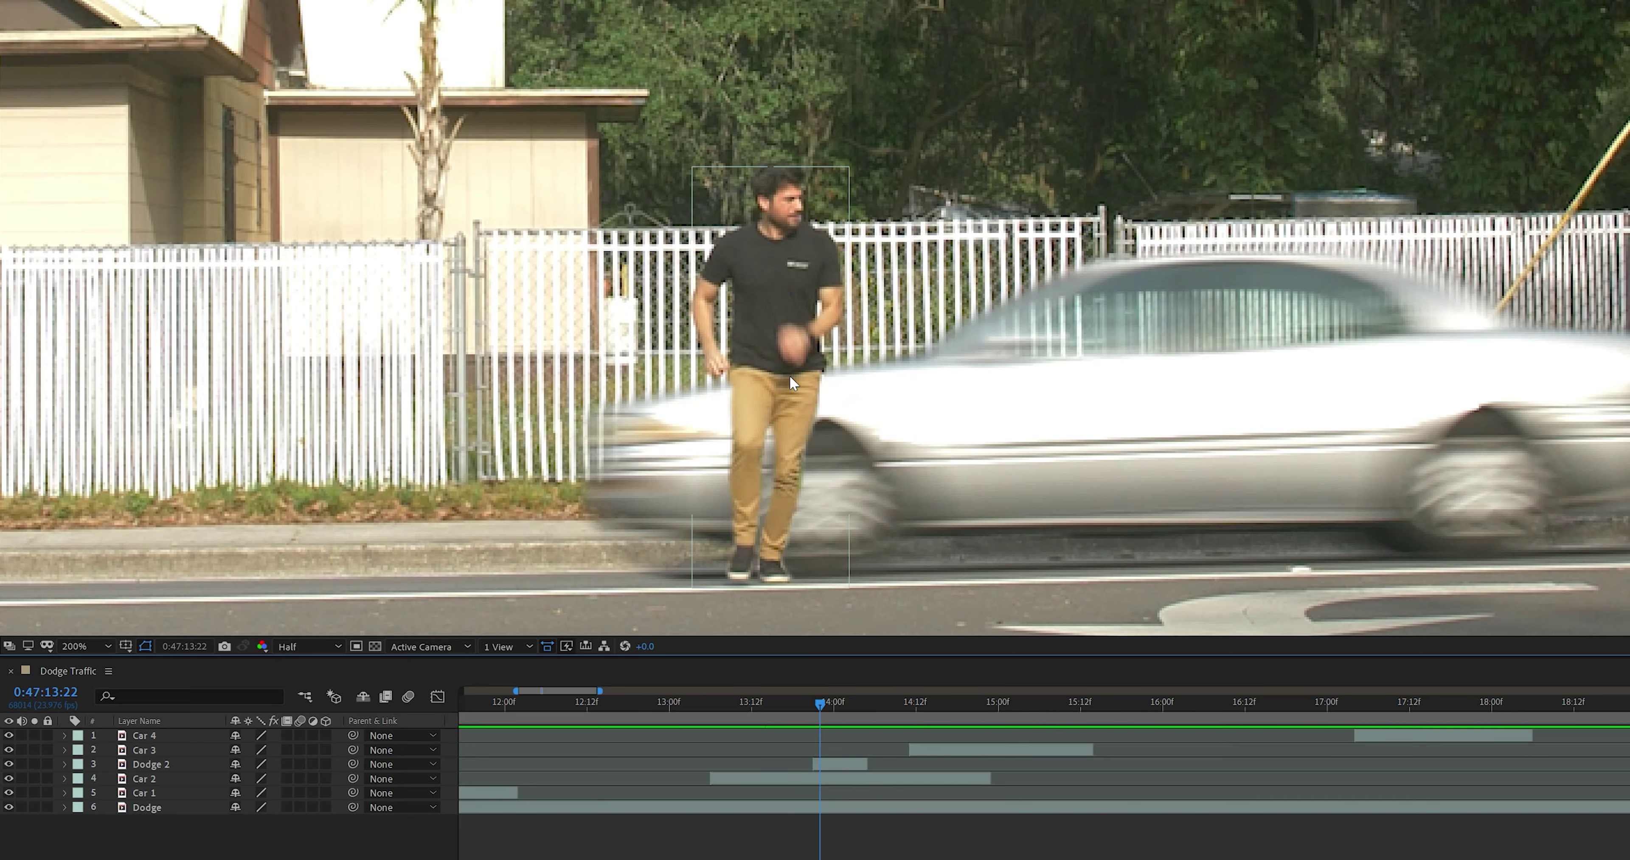
key("Page_Down")
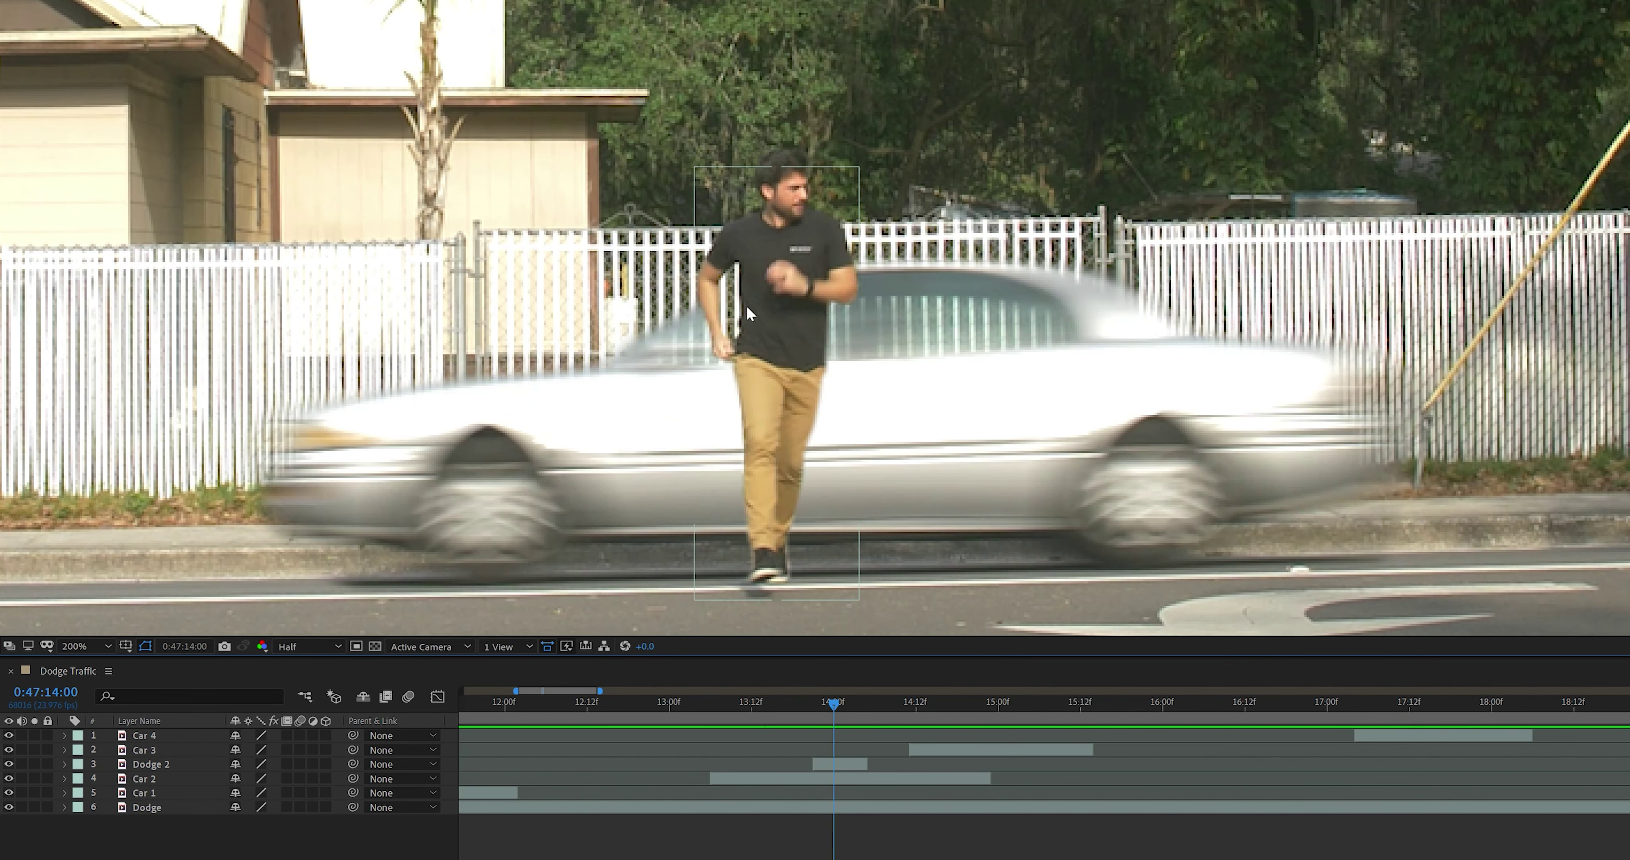
Step: Draw a second closed Pen mask on the Dodge 2 layer around the gap between the man's arm and torso at 0:47:14:00
key("Page_Down")
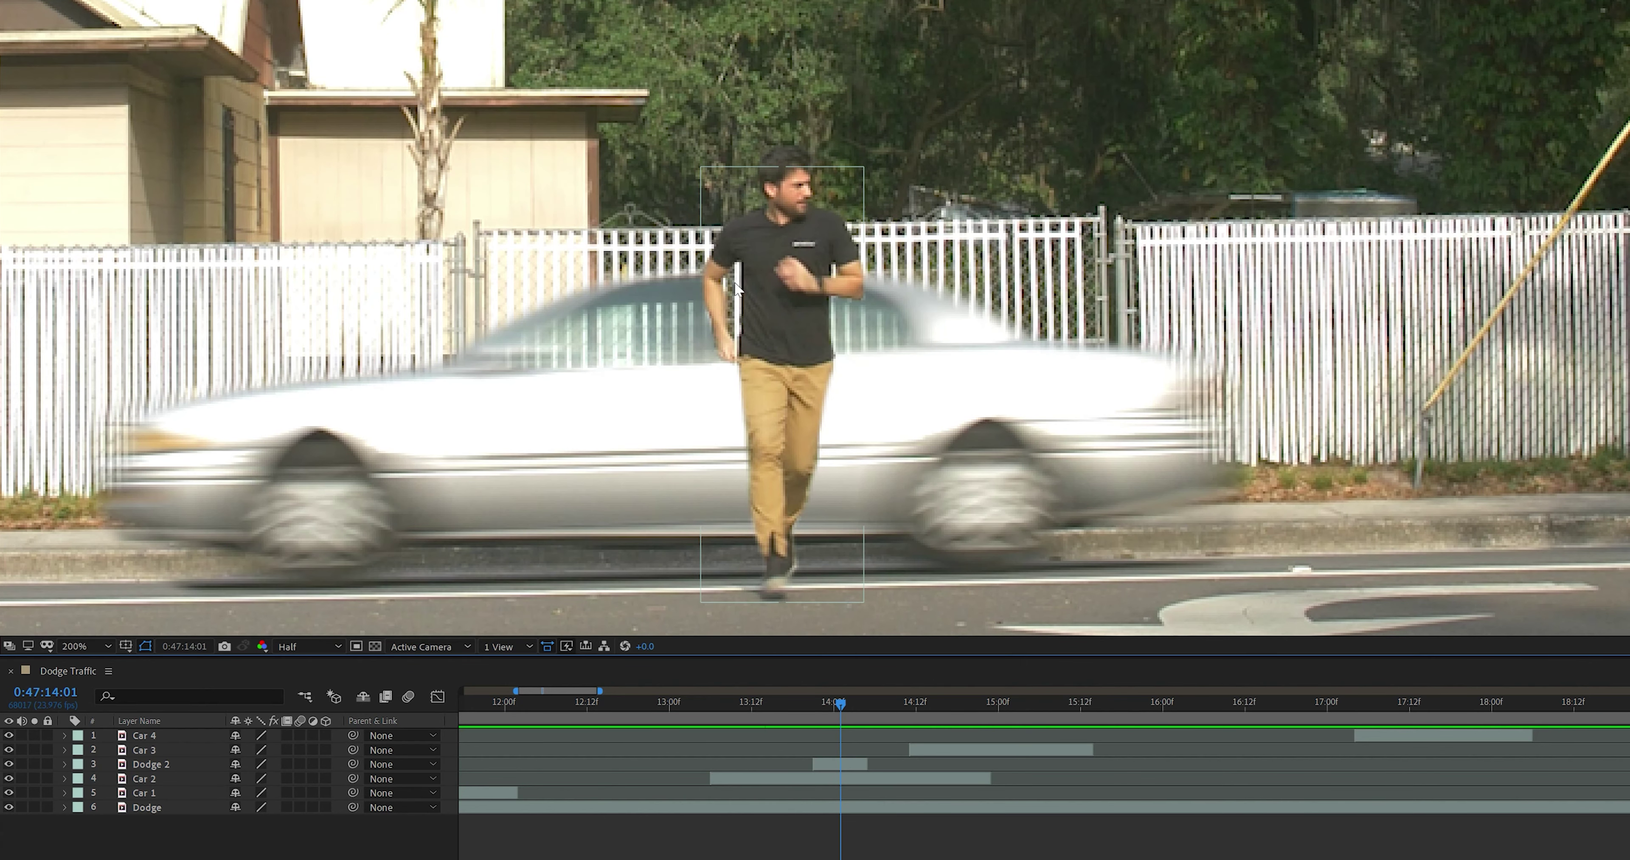
key("Page_Down")
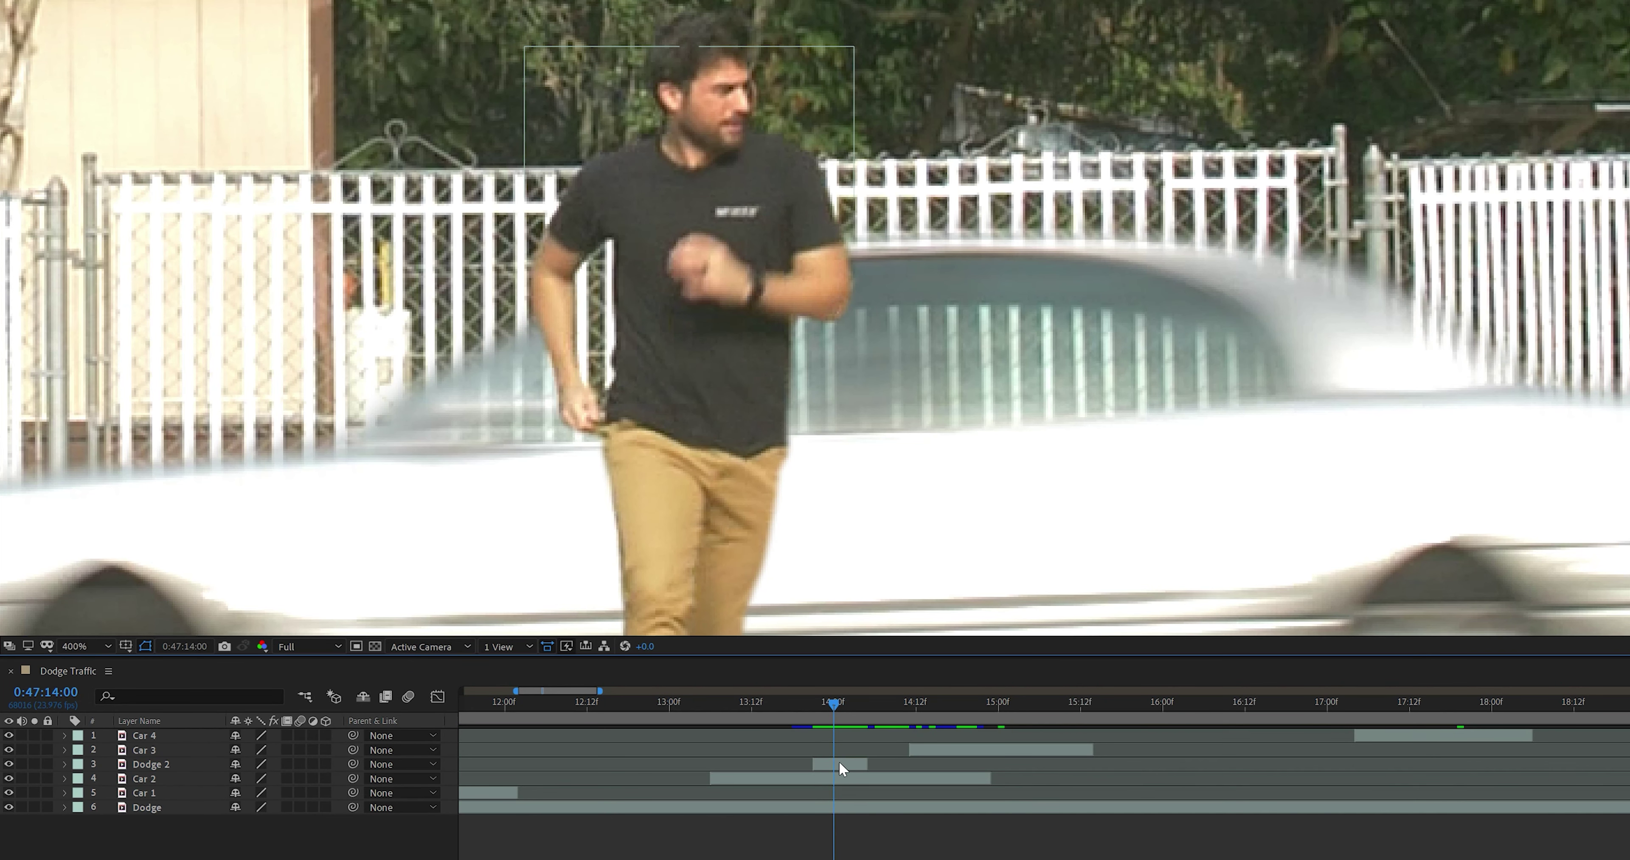
left_click(840, 769)
left_click_drag(605, 244, 578, 278)
left_click(603, 410)
left_click(612, 387)
left_click(617, 349)
left_click(617, 297)
left_click(617, 253)
left_click(611, 238)
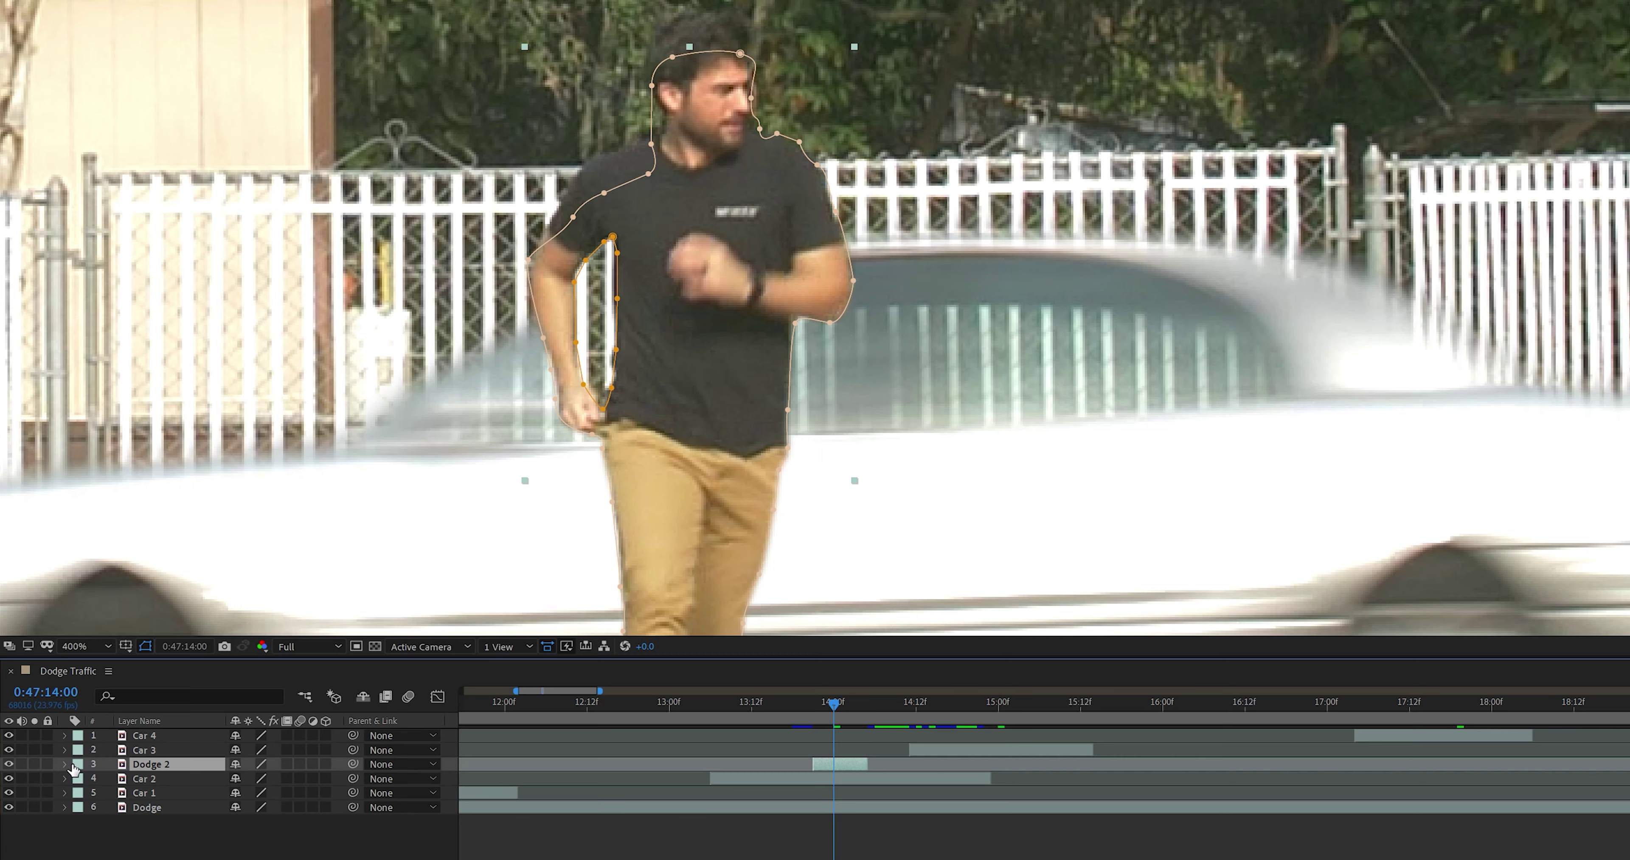
Step: Reveal the Dodge 2 masks and set Mask 2 to Subtract mode
key("m")
left_click(156, 807)
left_click(256, 808)
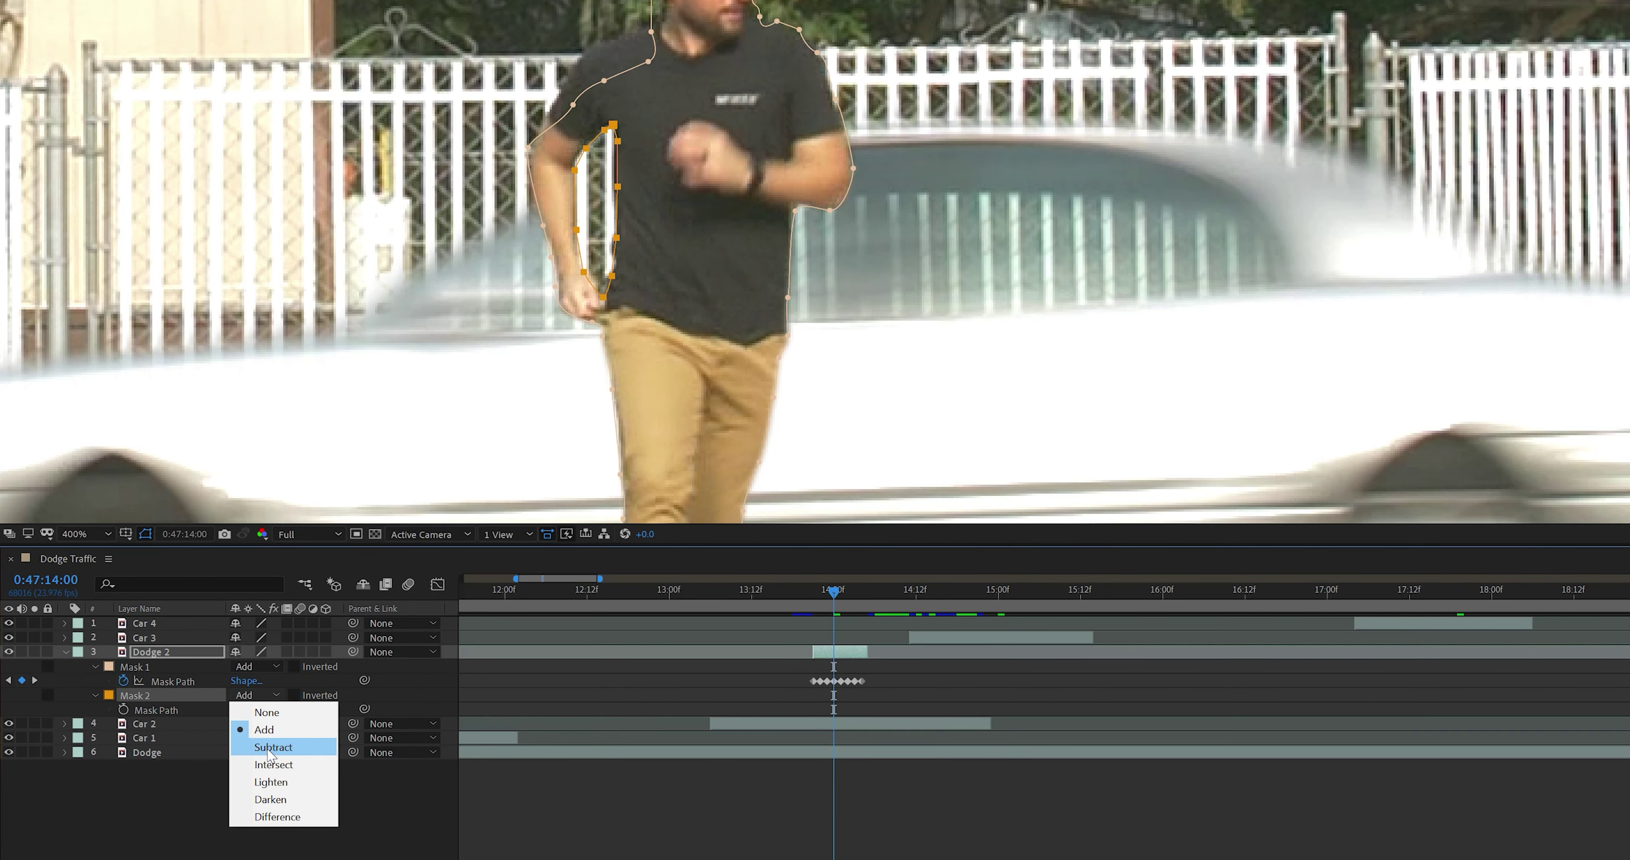
left_click(272, 748)
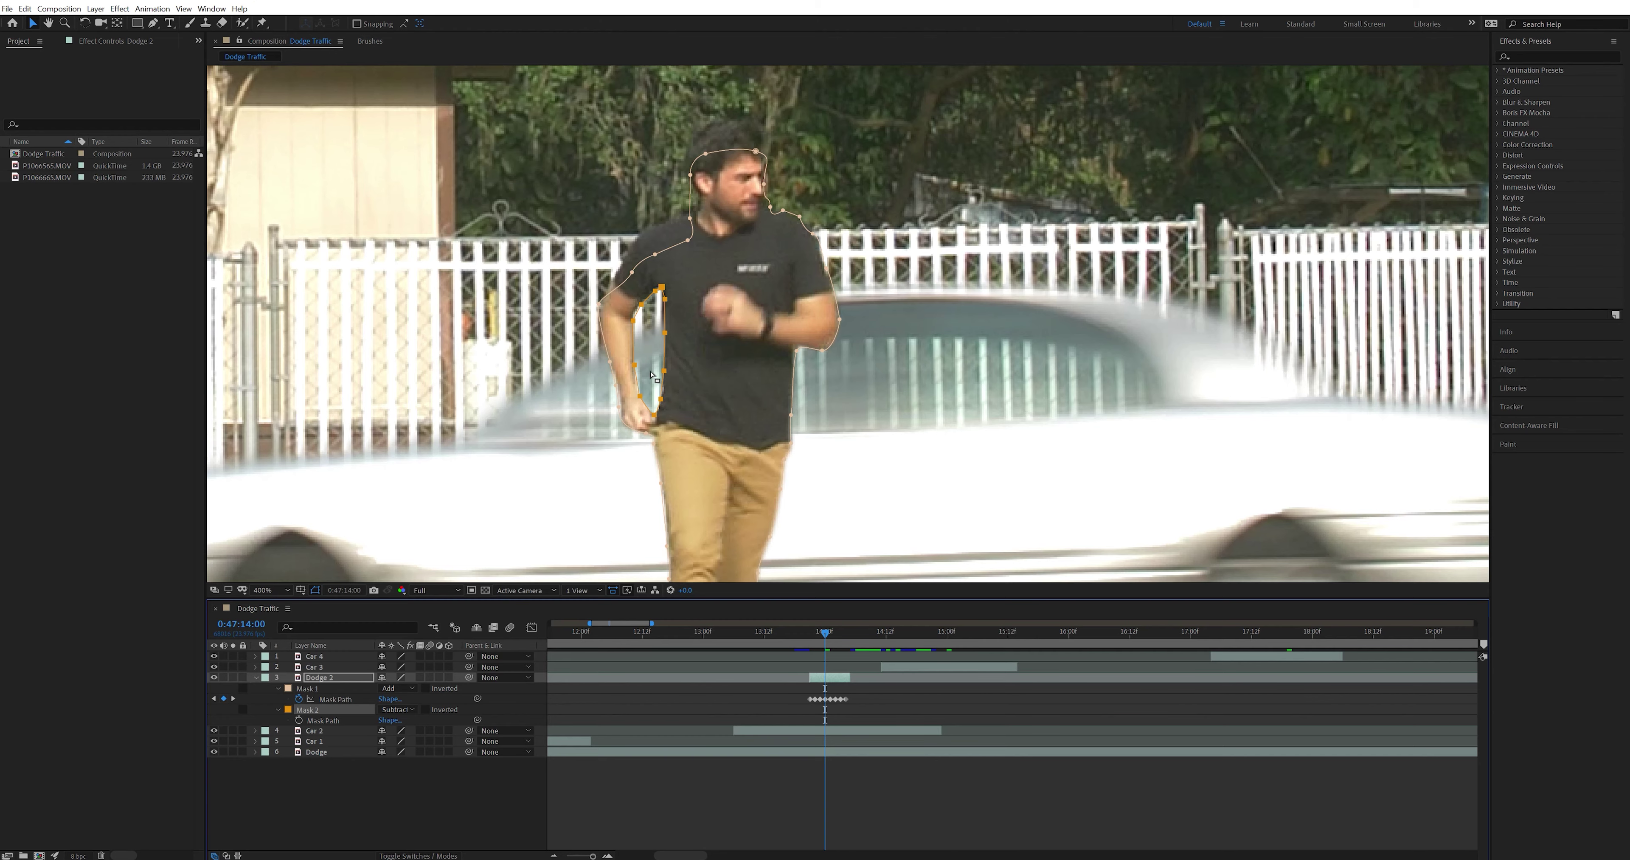
Step: Keyframe the Mask 2 path from 0:47:14:00 and refit it to the arm gap on the frames through 0:47:14:02
left_click(299, 720)
key("Page_Down")
left_click_drag(633, 363, 640, 362)
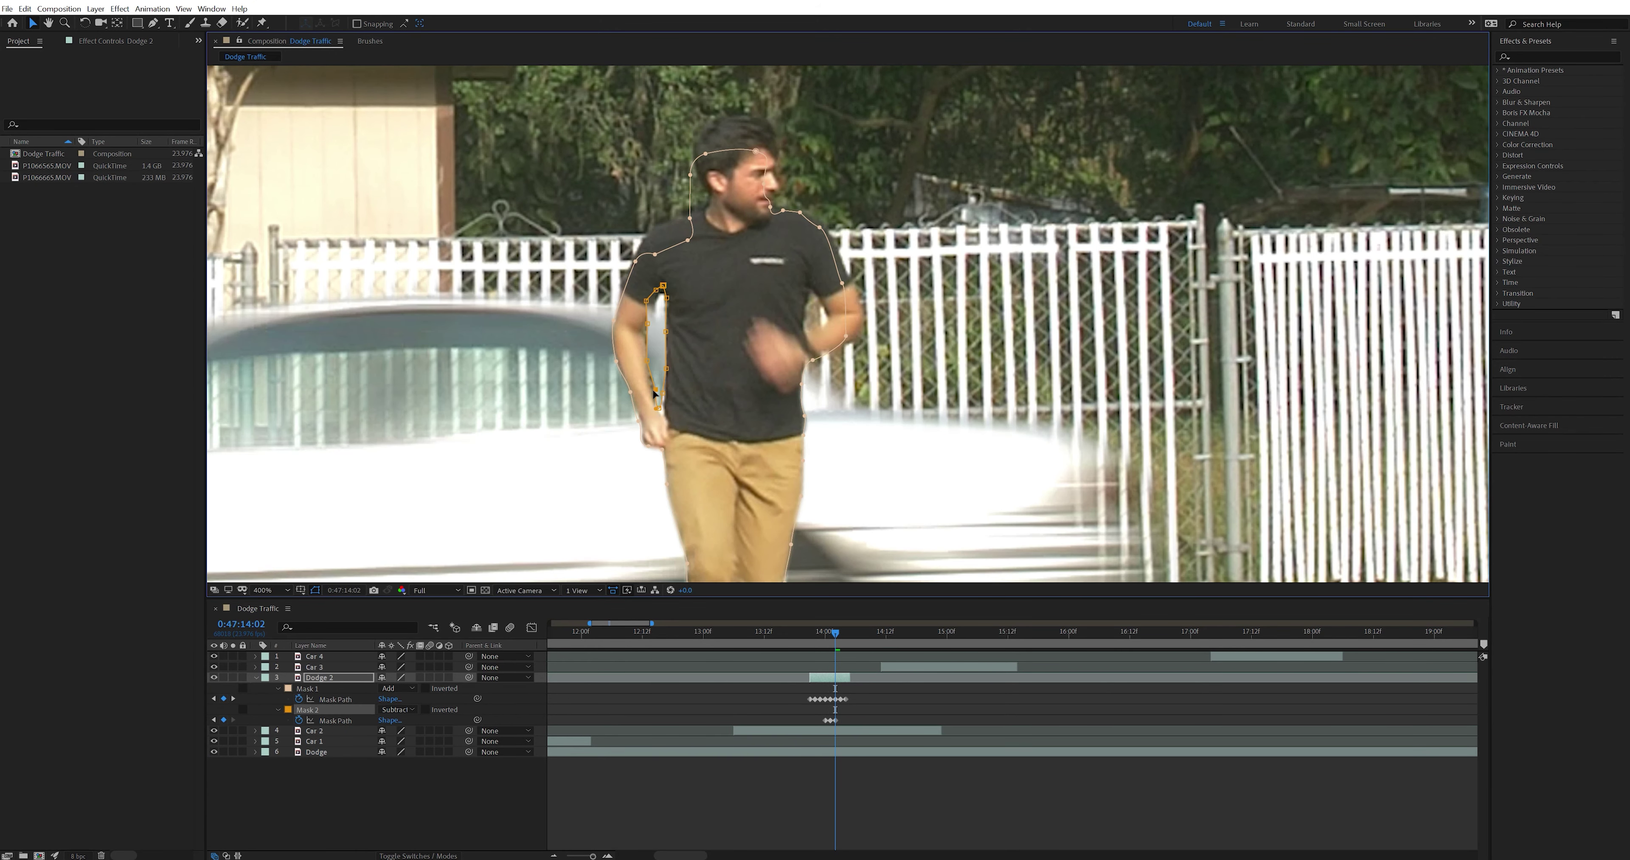
left_click_drag(670, 370, 665, 368)
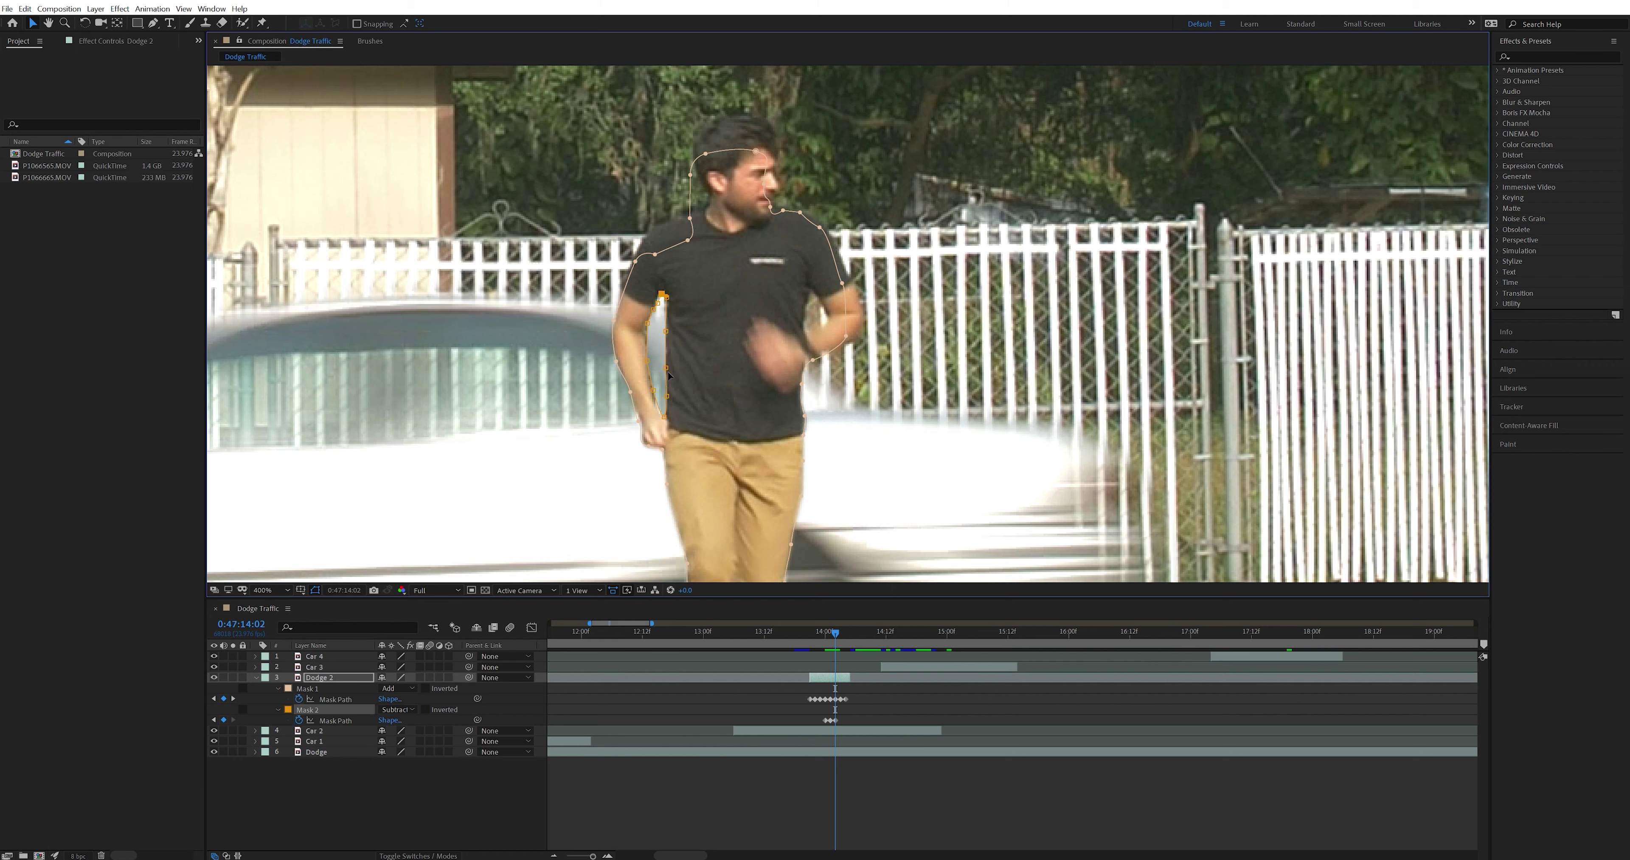
Step: Return to 0:47:14:00 and set the Mask 2 feather to 2 pixels
key("Page_Up")
key("Page_Up")
key("f")
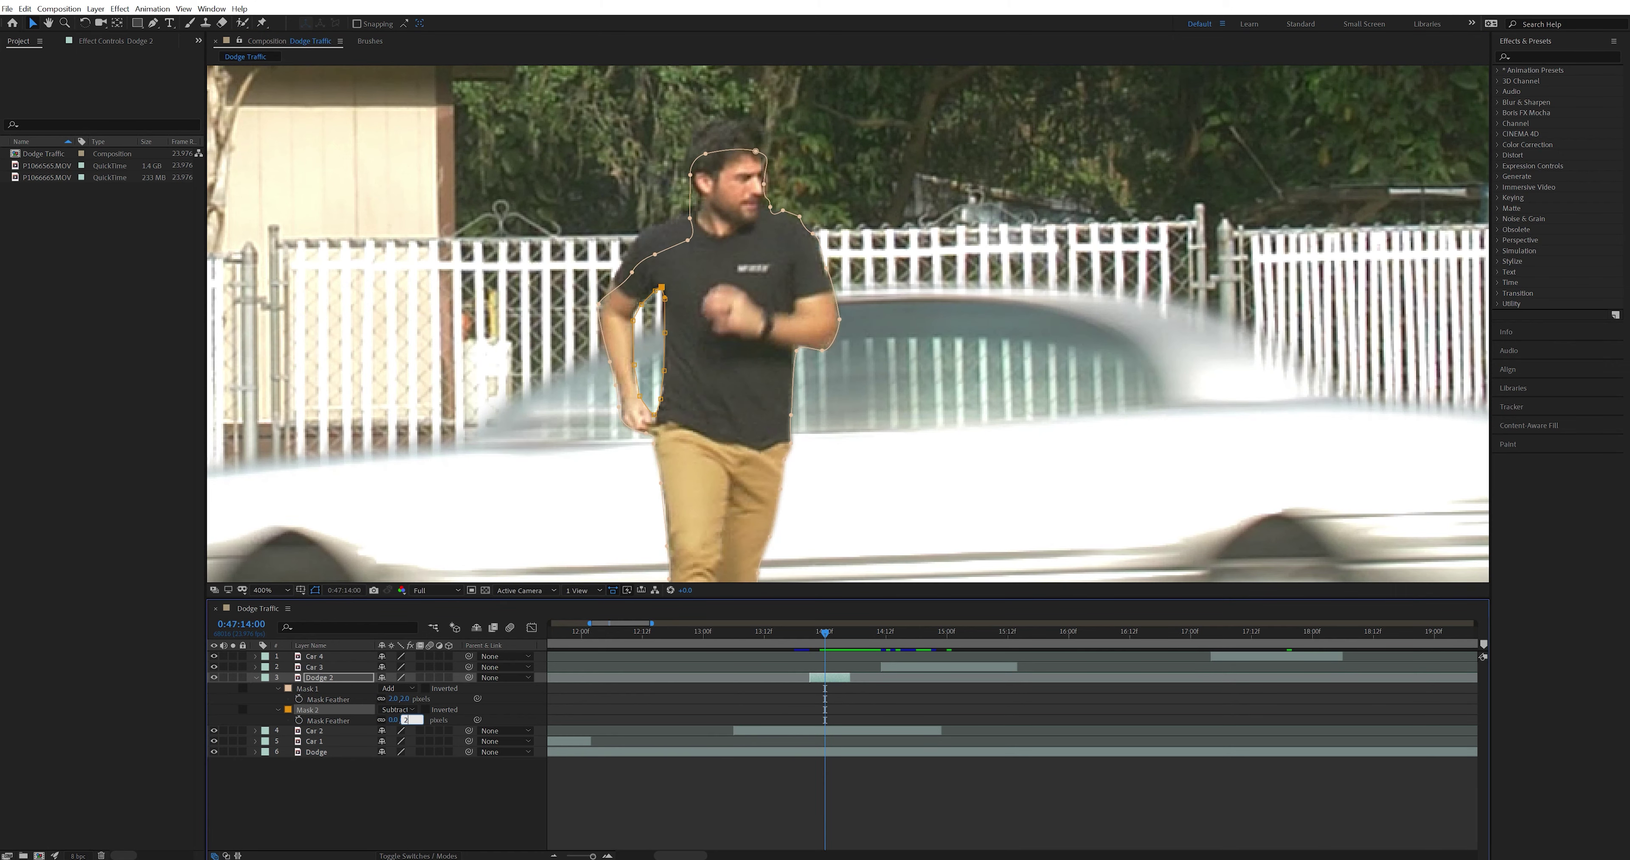
key("Return")
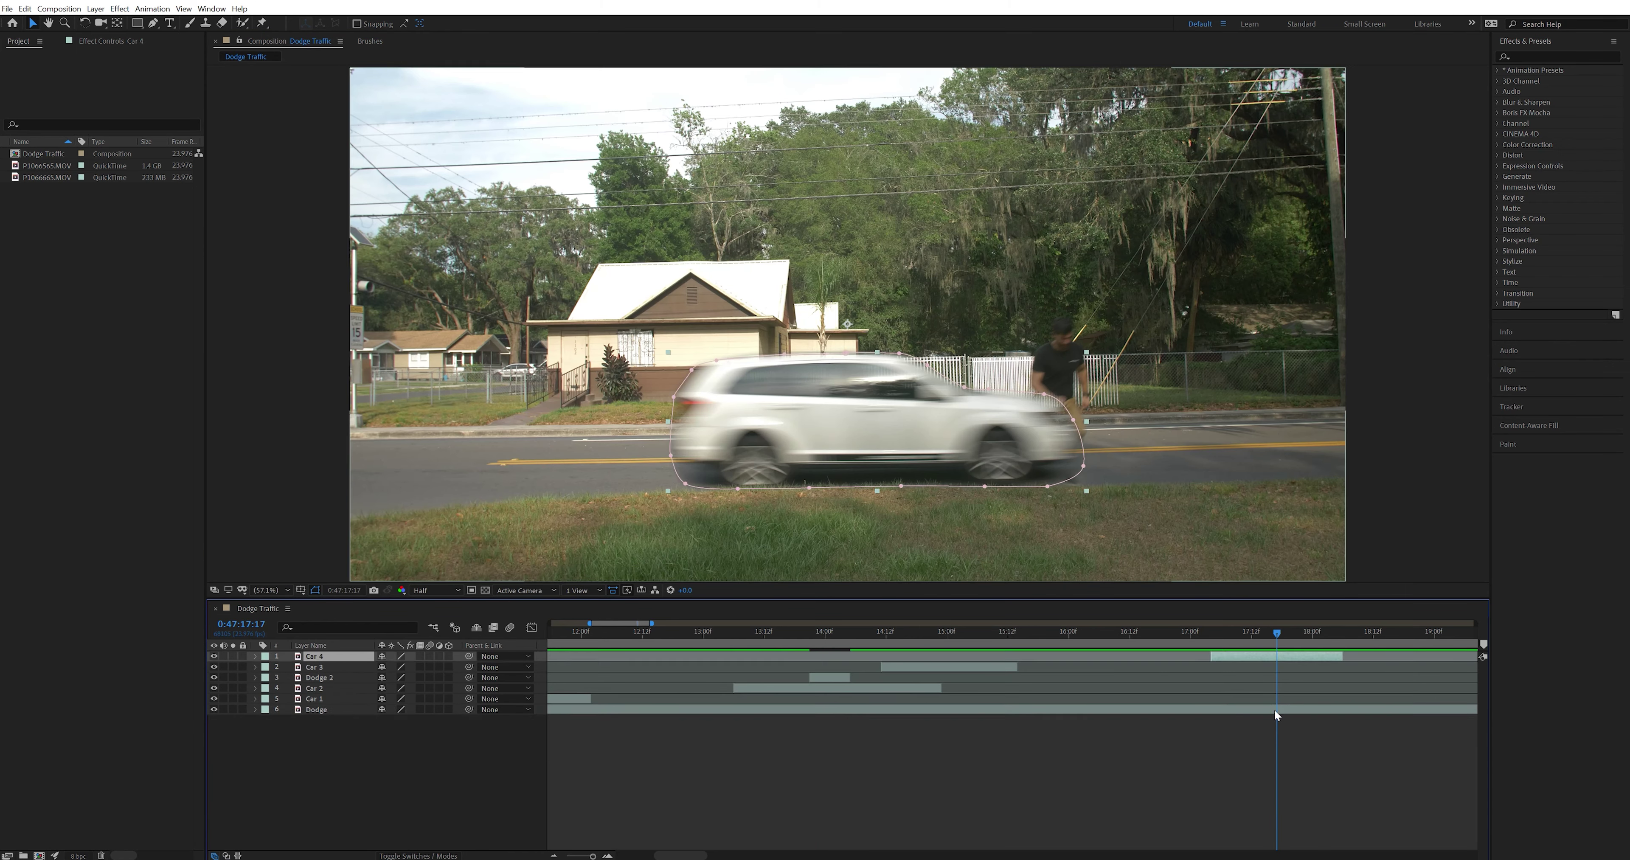
Step: Duplicate the Dodge layer and trim the copy's start to about 0:47:17:17, where the man passes the front of the white Car 4 vehicle
left_click(1274, 709)
key("ctrl+d")
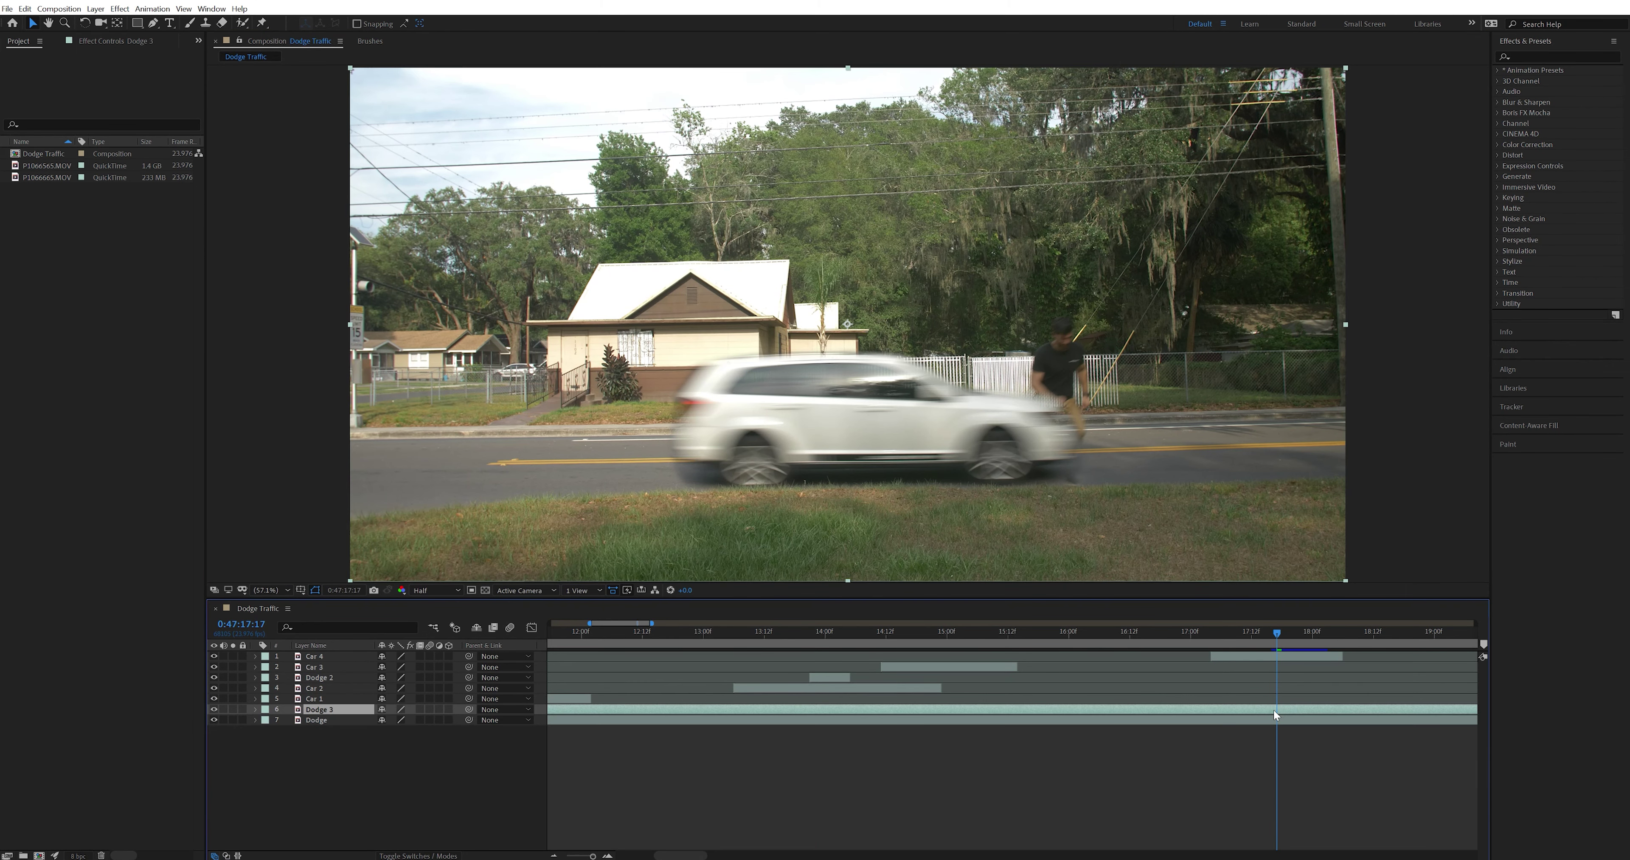
key("Page_Down")
key("Page_Down")
key("Page_Down")
key("Page_Down")
key("Page_Down")
key("Page_Down")
key("Page_Down")
key("Page_Down")
key("Page_Up")
key("Page_Up")
key("Page_Up")
key("Page_Up")
key("Page_Up")
key("Page_Up")
key("Page_Up")
key("Page_Up")
key("Page_Up")
key("Page_Up")
key("Page_Down")
key("alt+[")
Step: Trim the end of the Dodge 3 layer to about 0:47:18:02 and move it to the top of the stack above Car 4
key("Page_Down")
key("Page_Down")
key("Page_Down")
key("Page_Down")
key("Page_Down")
key("Page_Down")
key("Page_Down")
key("Page_Down")
key("Page_Down")
key("alt+]")
left_click_drag(329, 709, 335, 654)
Step: Draw a Pen tool mask around the running man on the Dodge 3 layer at 0:47:17:21
left_click_drag(1323, 636, 1296, 635)
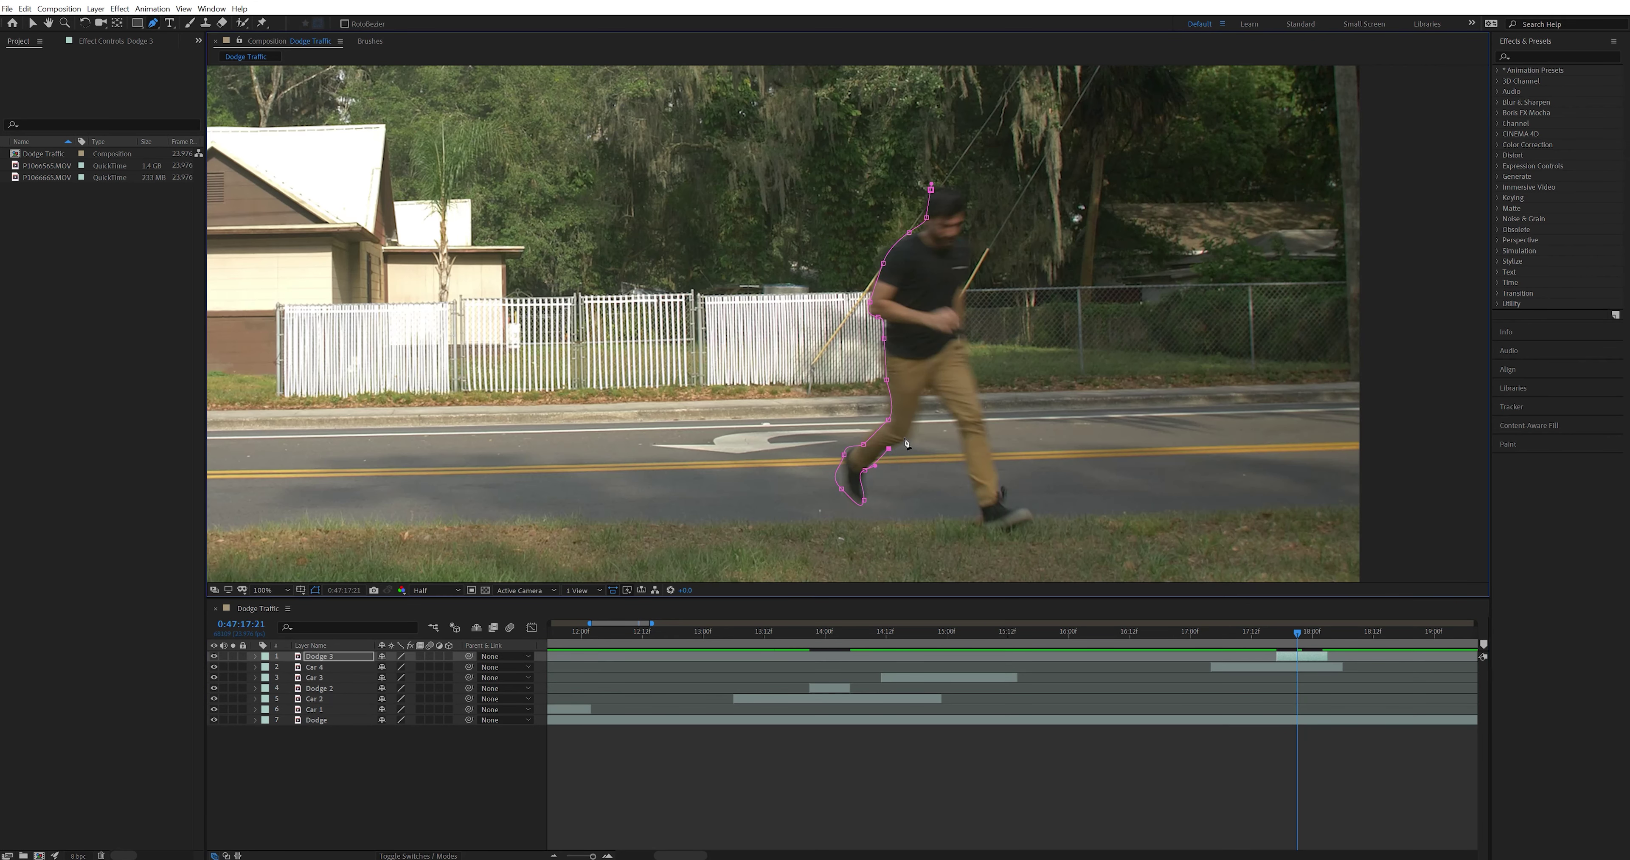
left_click(993, 487)
left_click(967, 354)
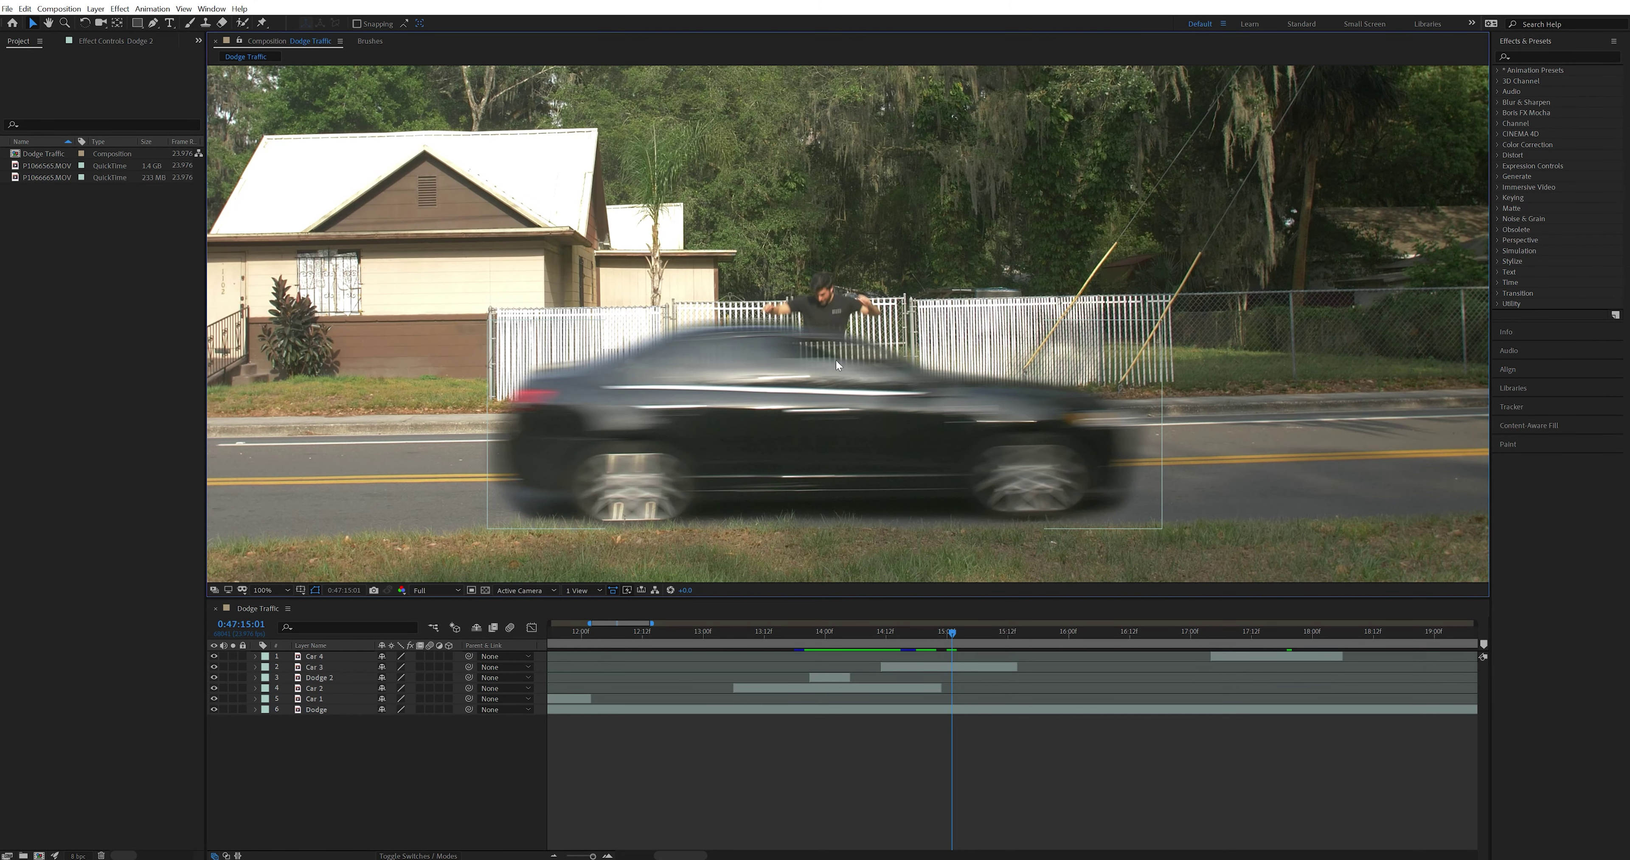
Step: Examine frame by frame around 0:47:15:01 how the black Car 3 vehicle passes in front of the man
key("Page_Up")
key("Page_Down")
key("Page_Down")
key("Page_Up")
key("Page_Down")
key("Page_Up")
key("Page_Up")
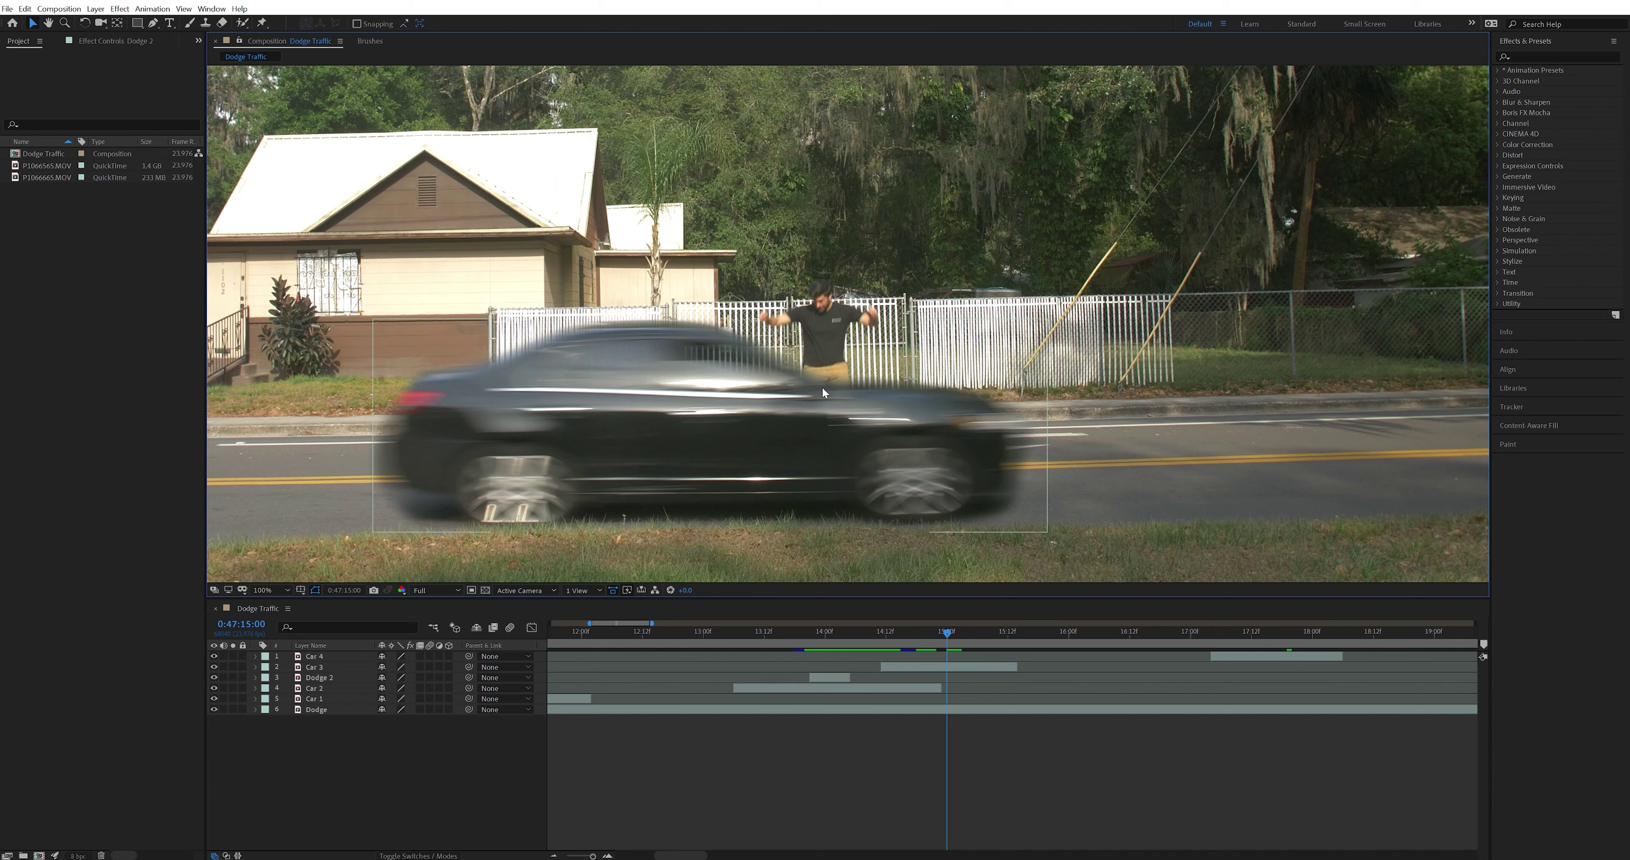
key("Page_Down")
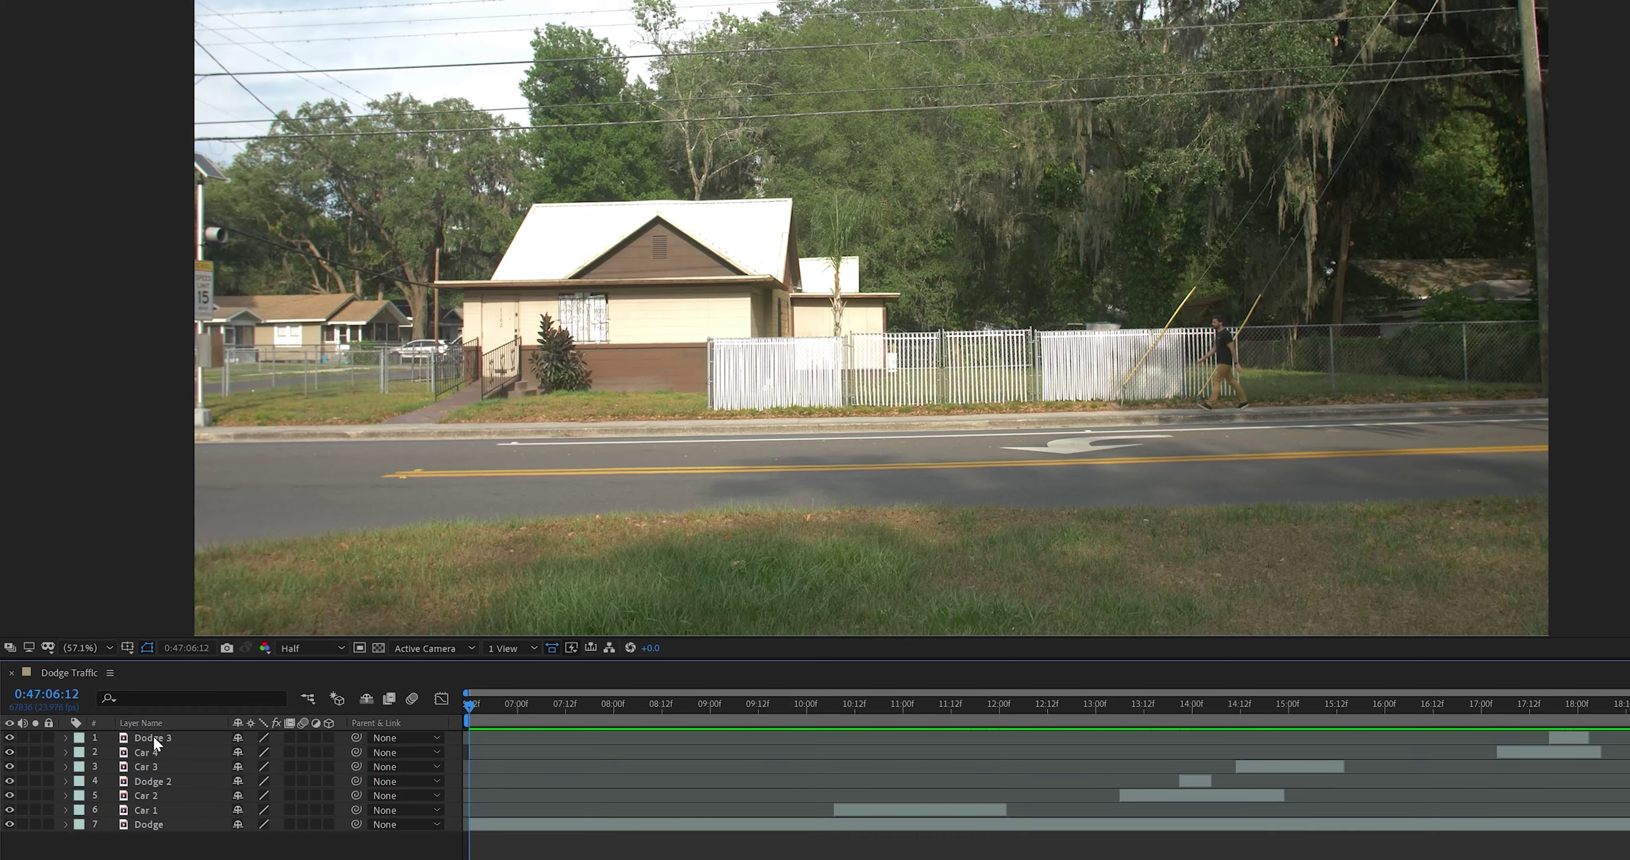
Step: Pre-compose all seven layers into a new composition named Dodge Traffic Handheld, moving all attributes into it
key("ctrl+a")
right_click(151, 825)
left_click(200, 752)
type("Dodge Tra")
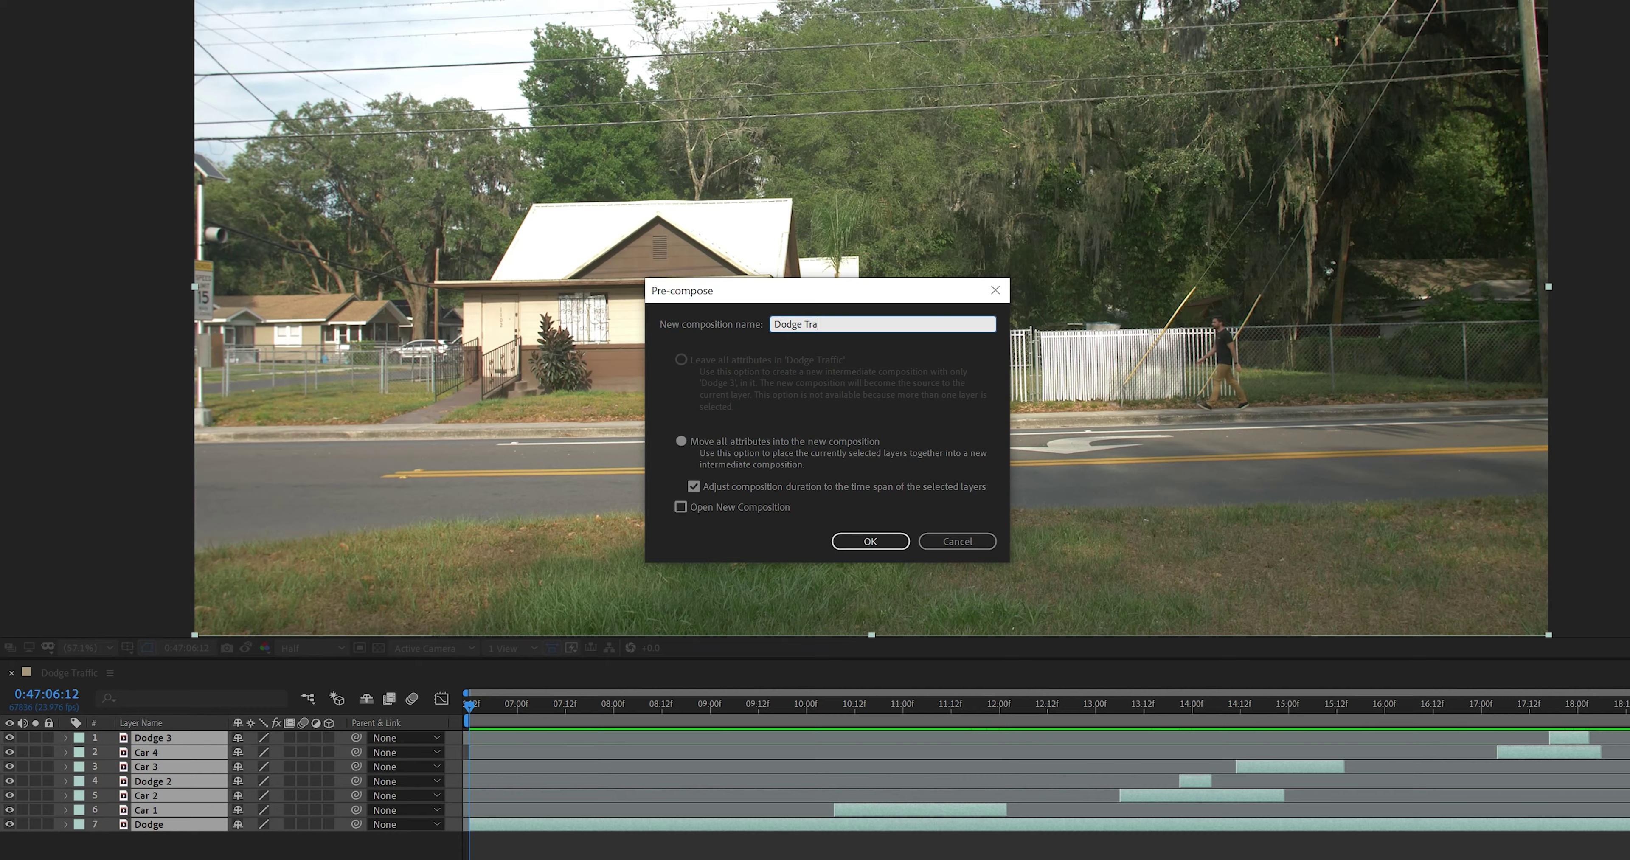
key("Return")
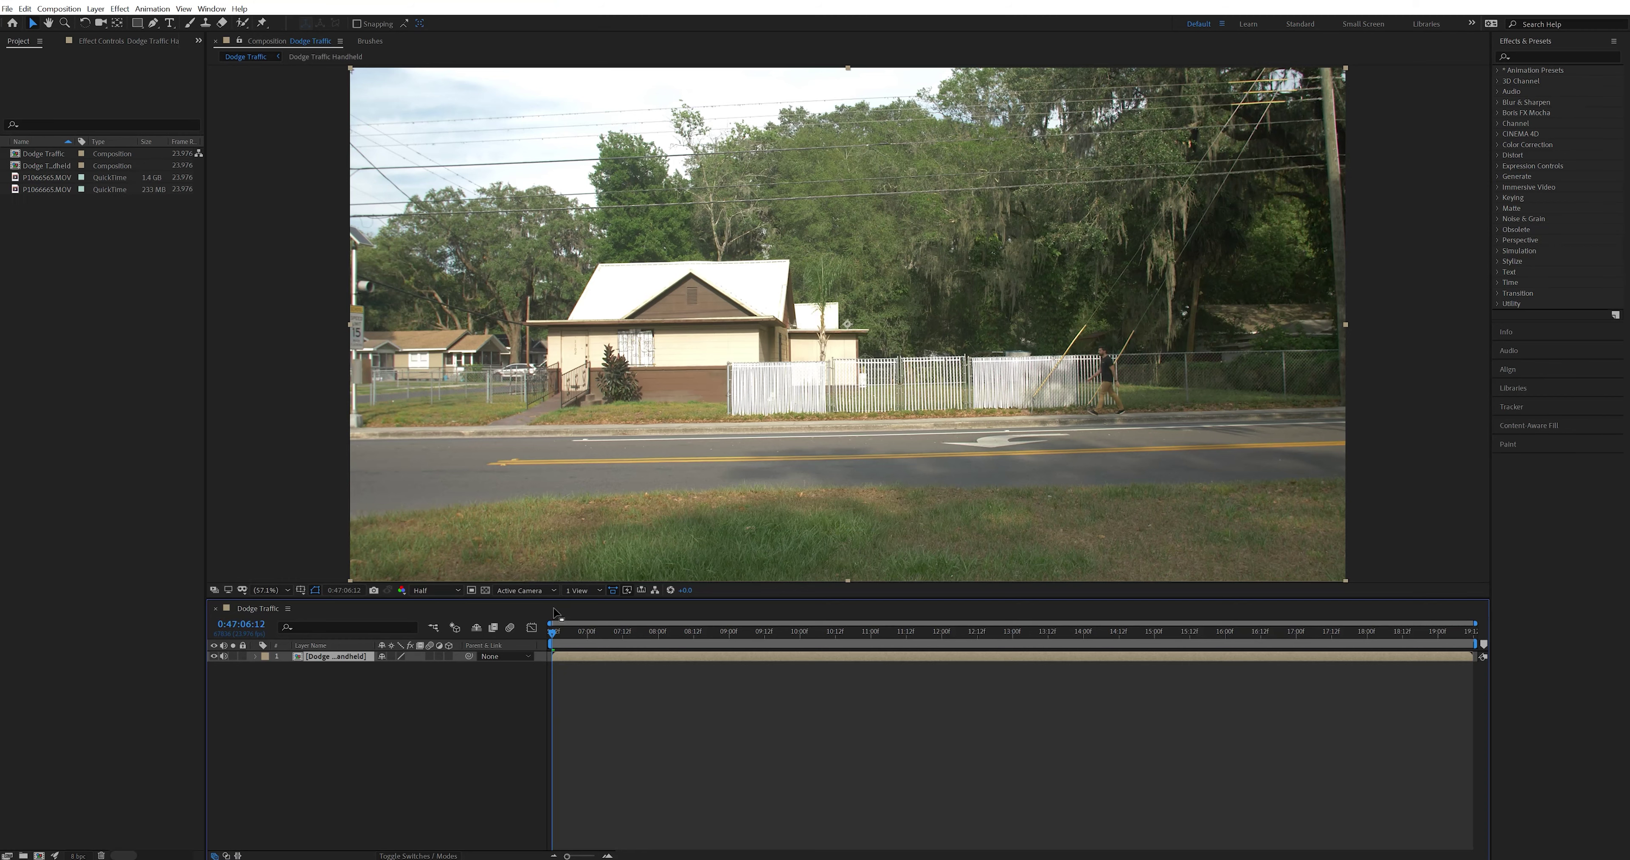
Step: Open the Dodge Traffic Handheld composition and add the P1066665.MOV clip as its top layer
double_click(332, 655)
left_click(48, 189)
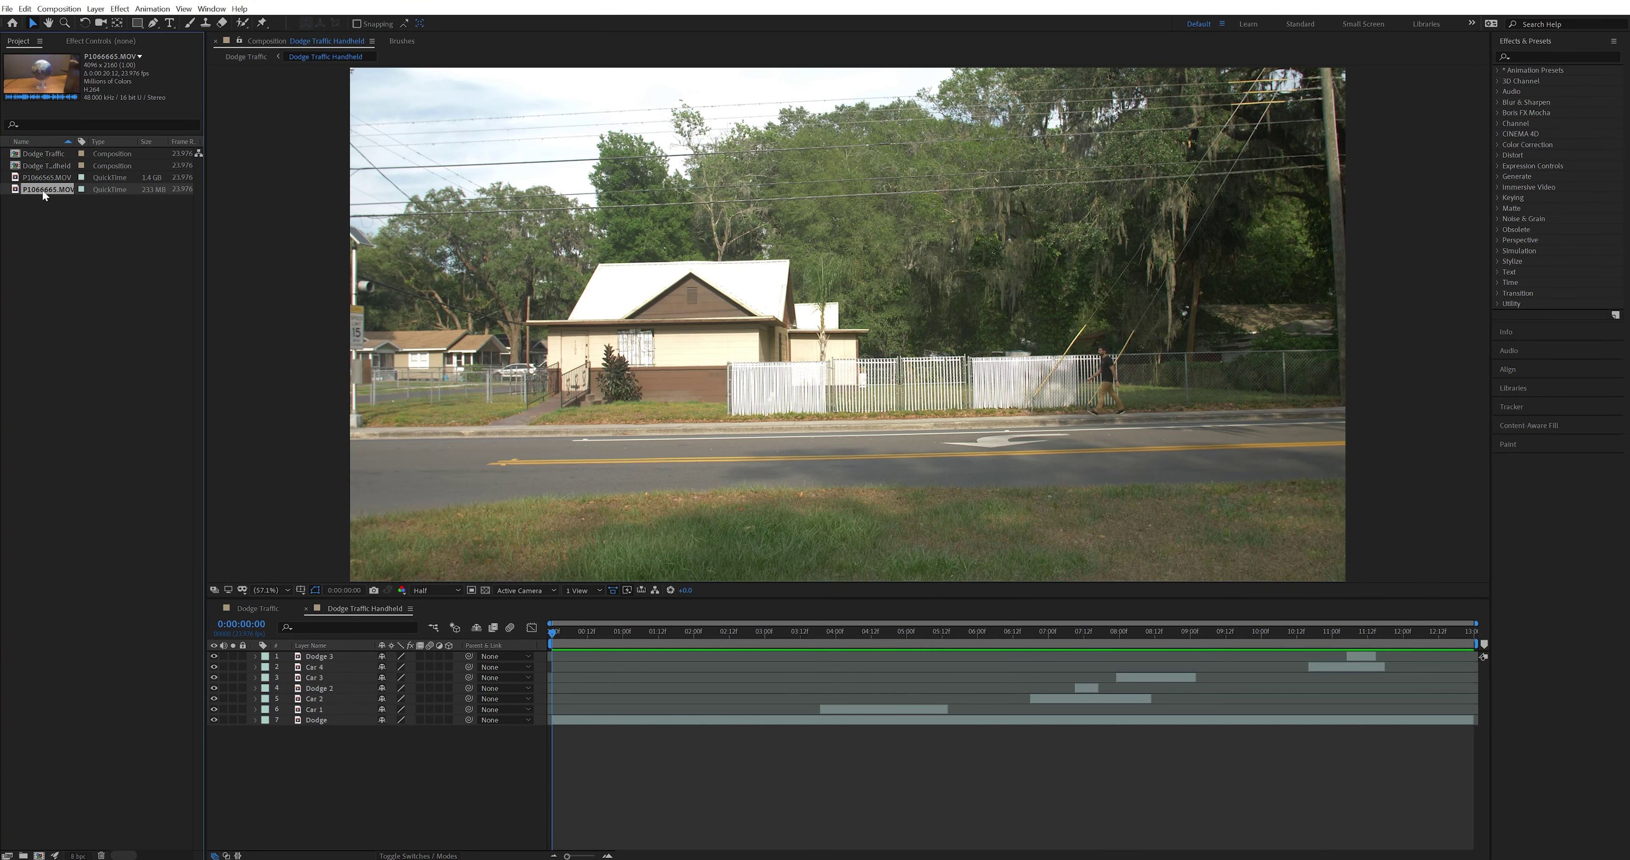
left_click_drag(294, 659, 321, 662)
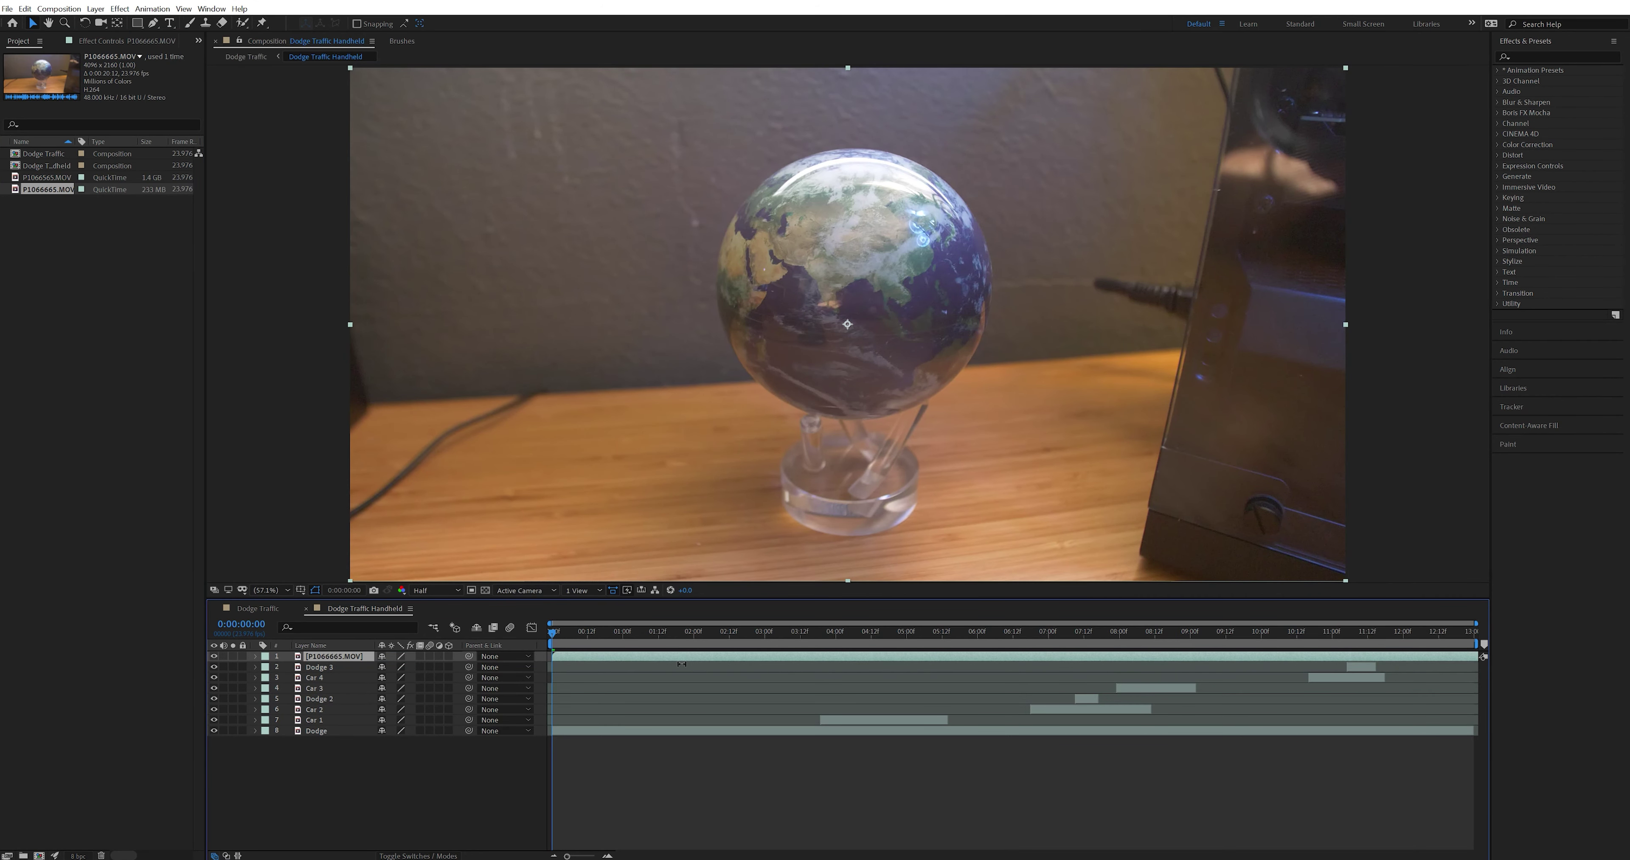
Step: Return to the Dodge Traffic composition and apply Warp Stabilizer to the Dodge Traffic Handheld layer
left_click(252, 610)
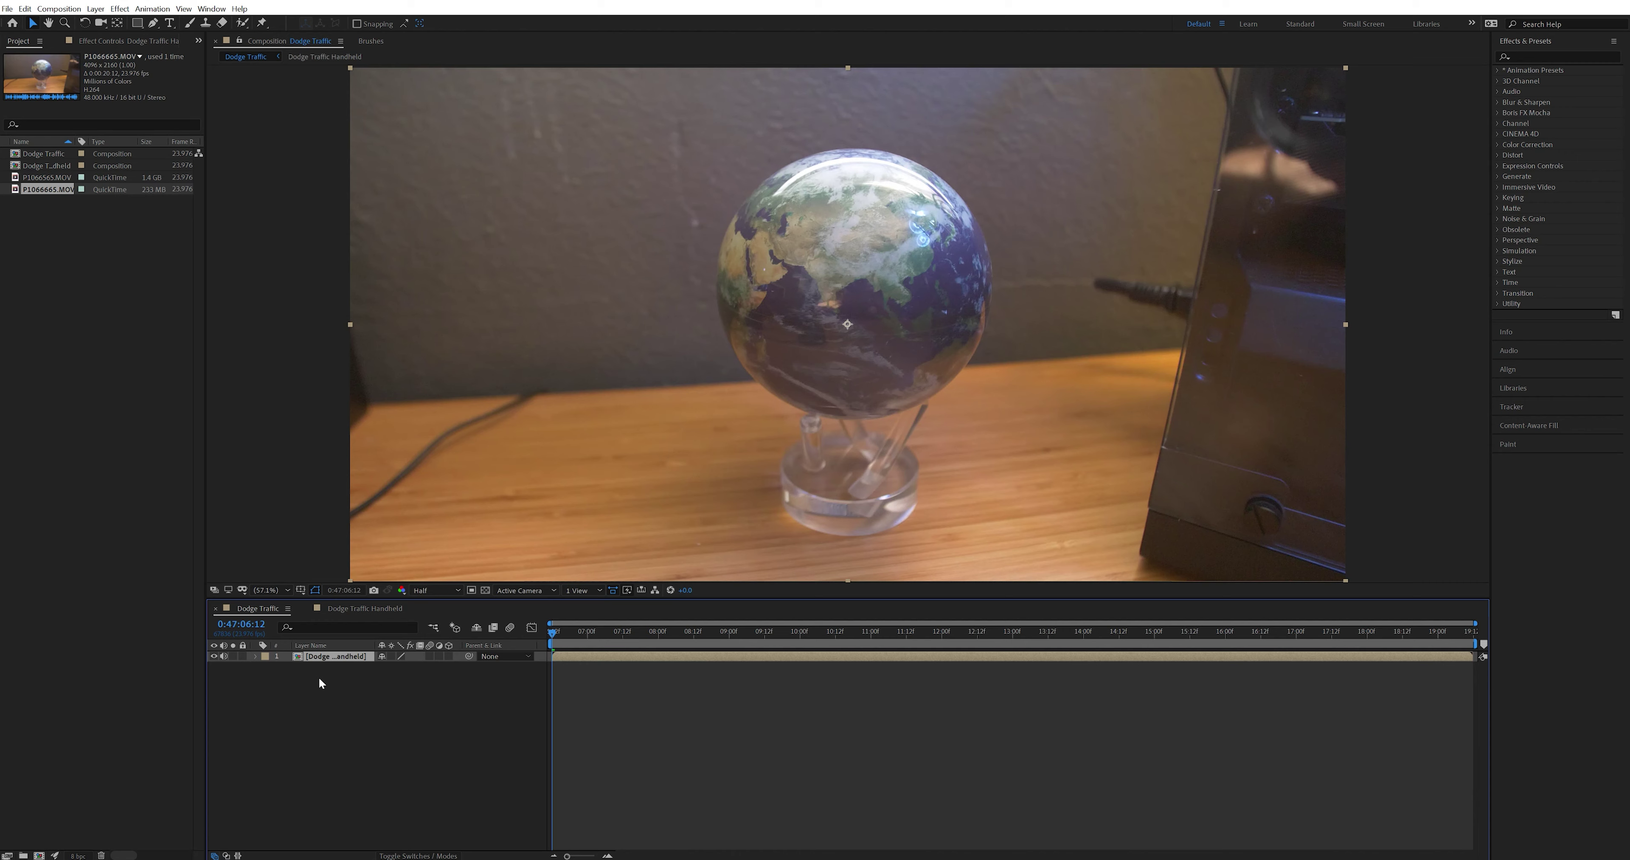
left_click(1564, 57)
type("warp sta")
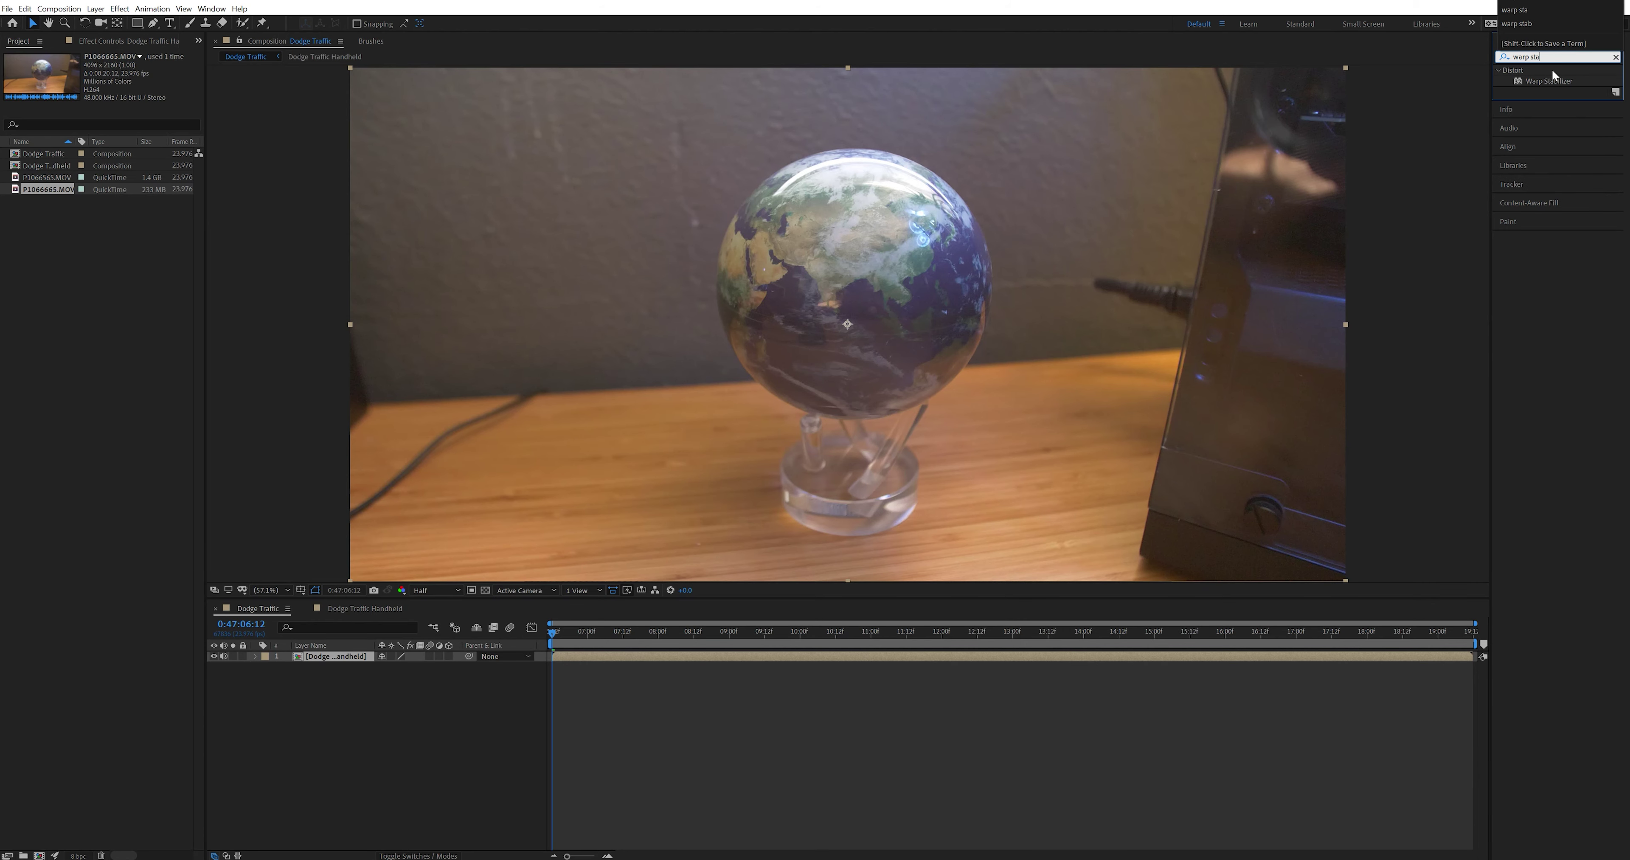
double_click(1549, 80)
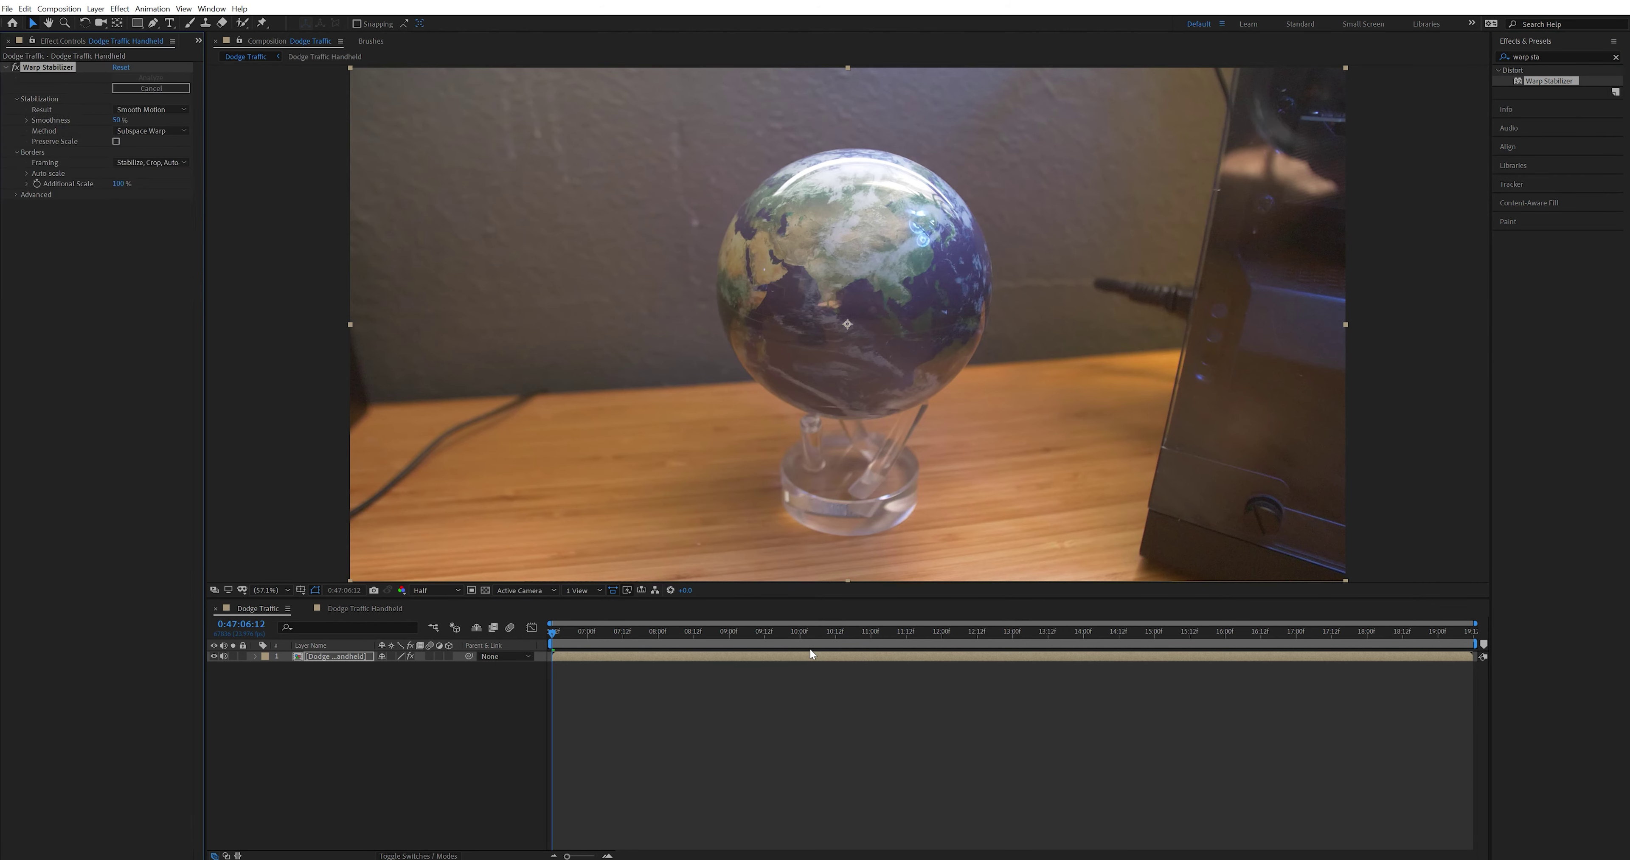
Step: Set the Warp Stabilizer result to No Motion and its method to Position, Scale, Rotation
left_click(149, 118)
left_click(253, 185)
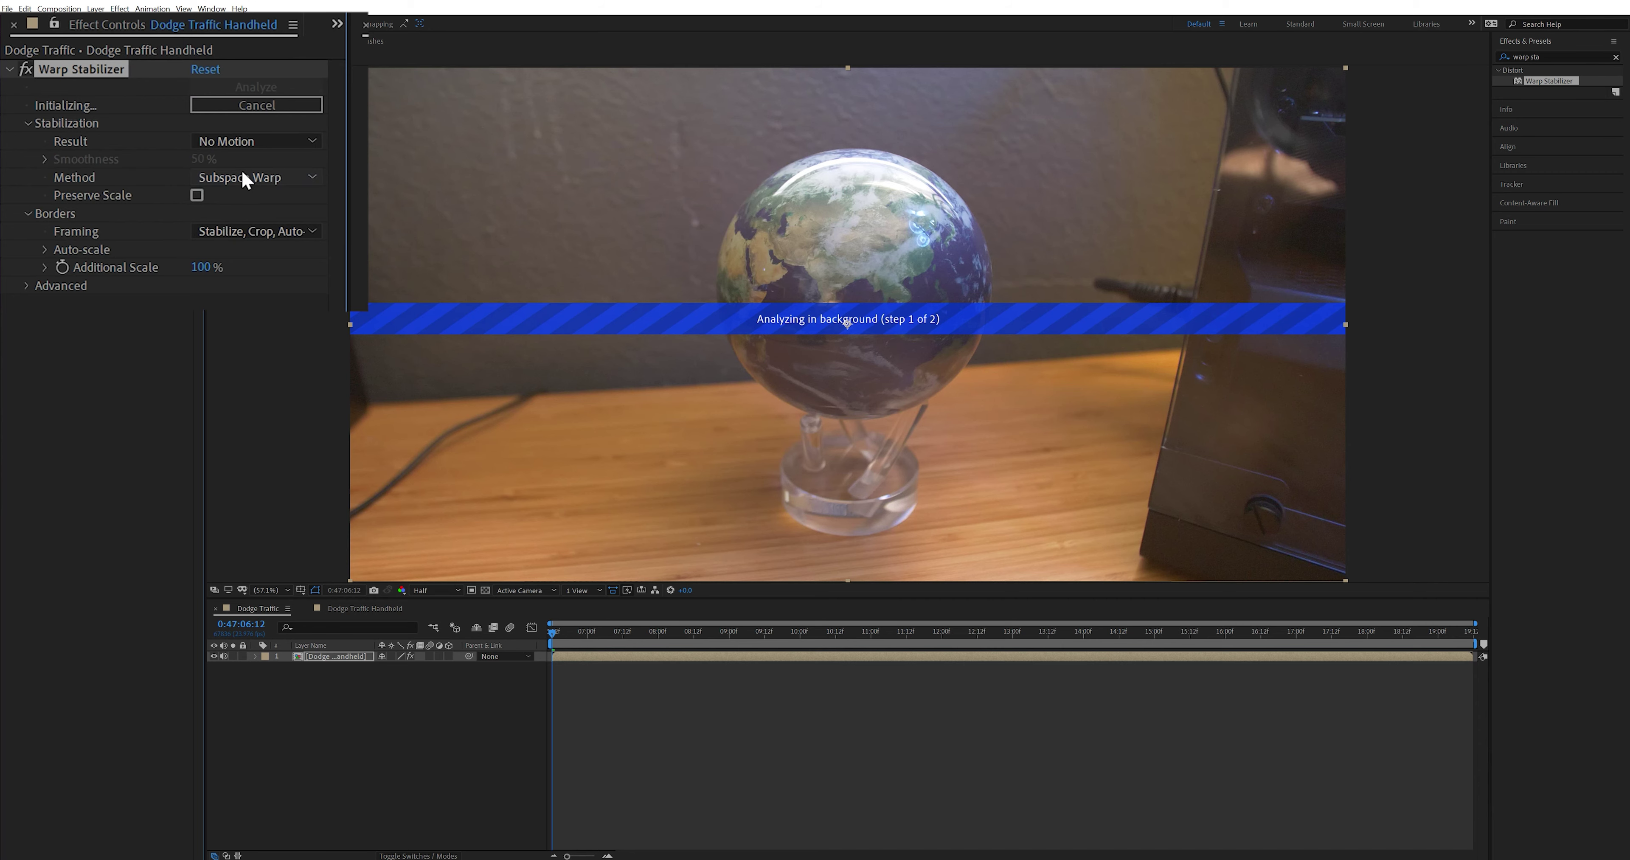
left_click(250, 177)
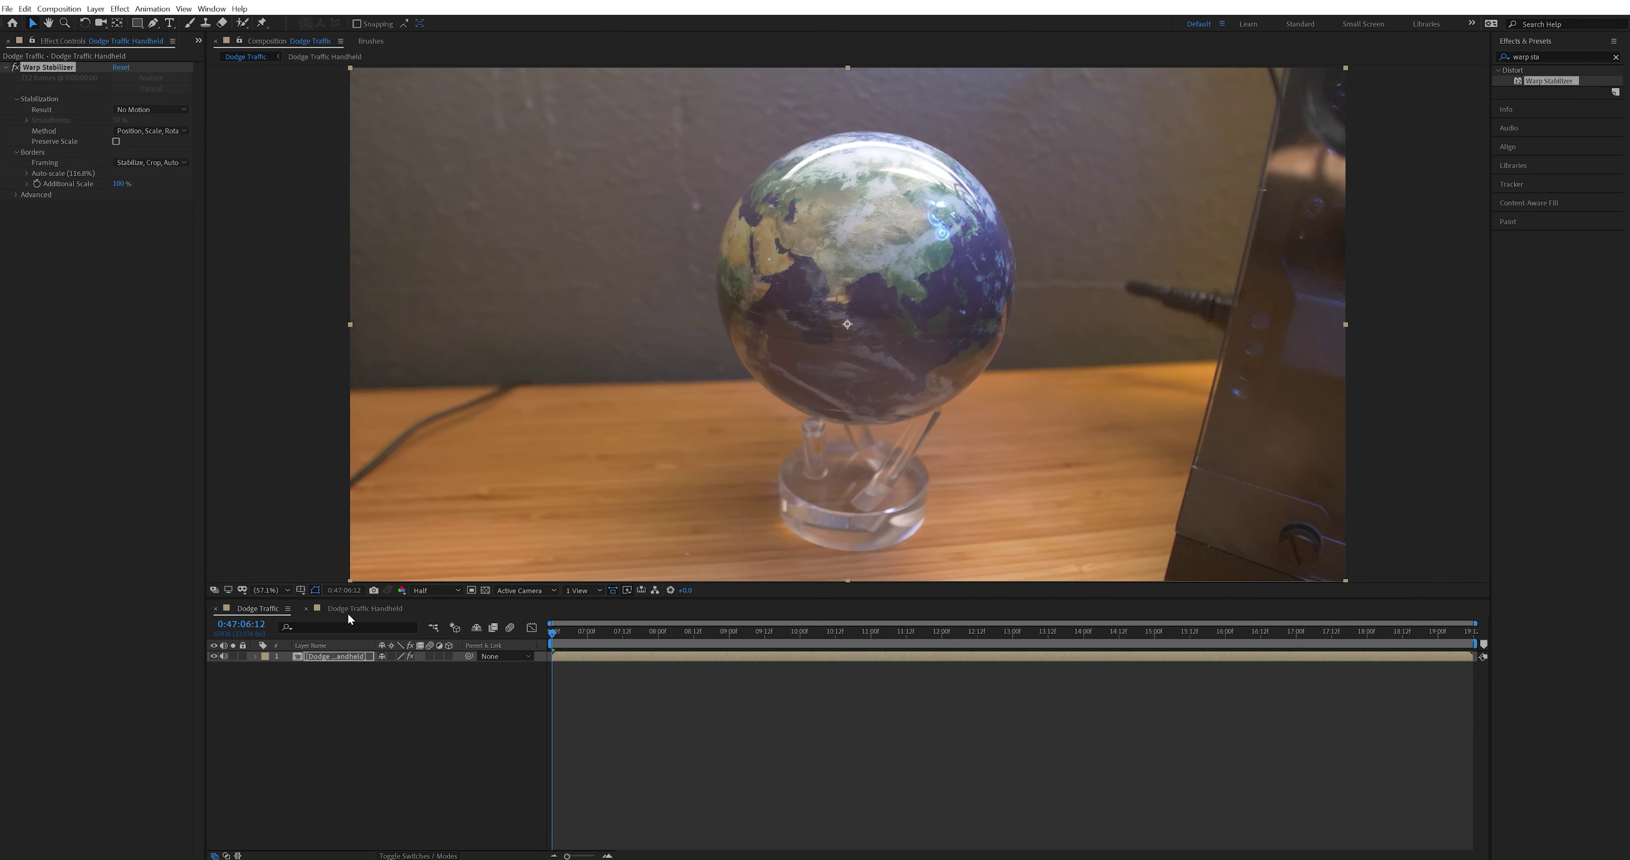
Step: Delete the P1066665.MOV layer from the Dodge Traffic Handheld composition and return to Dodge Traffic
left_click(400, 607)
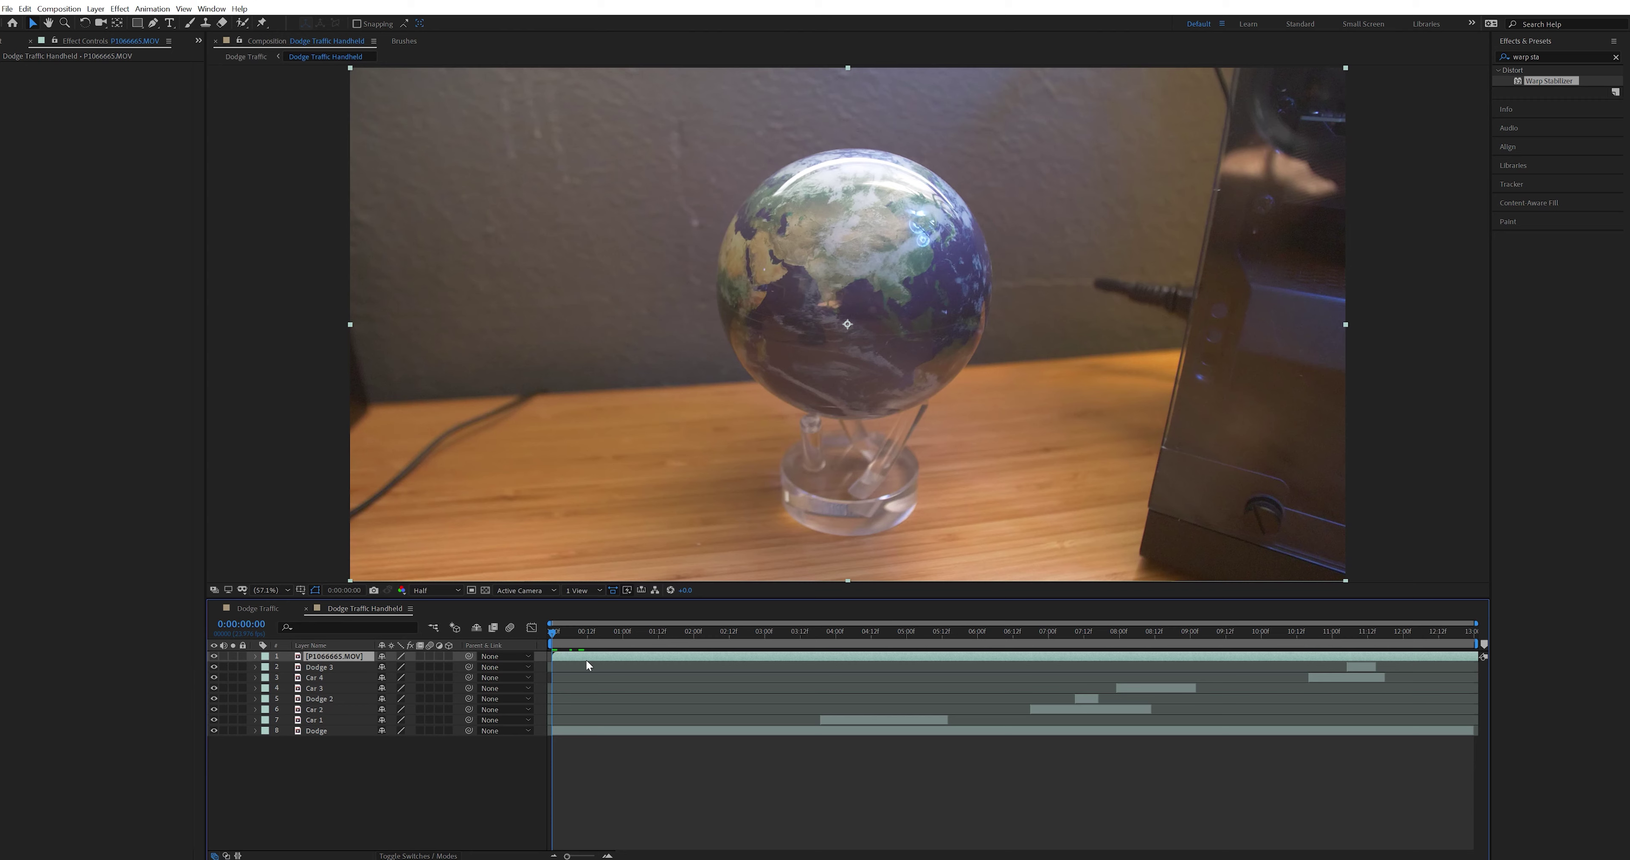
key("Delete")
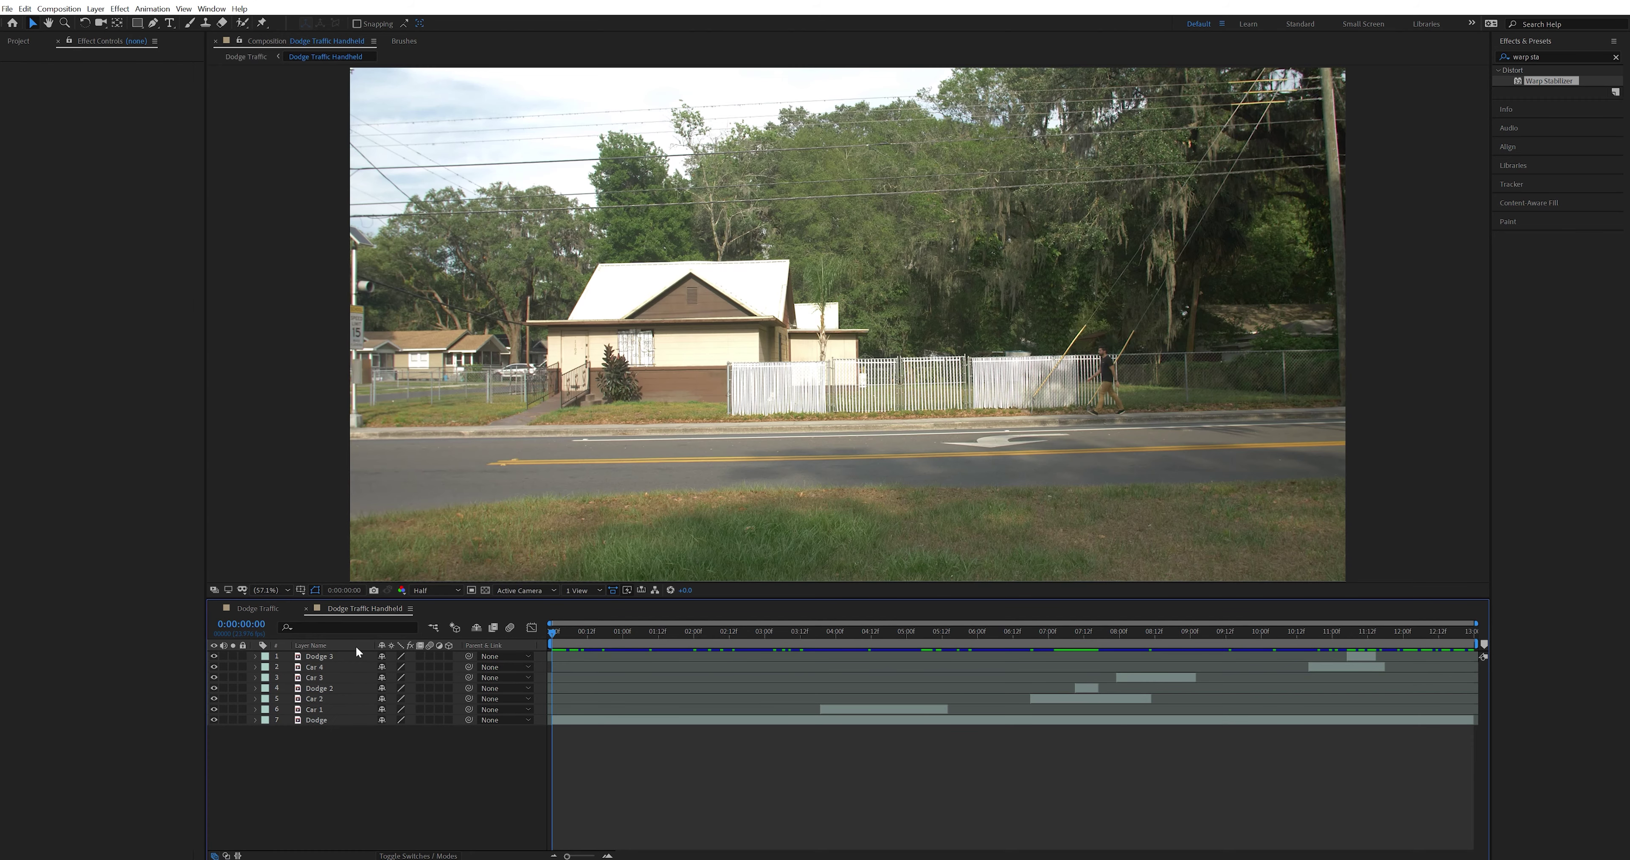
left_click(258, 608)
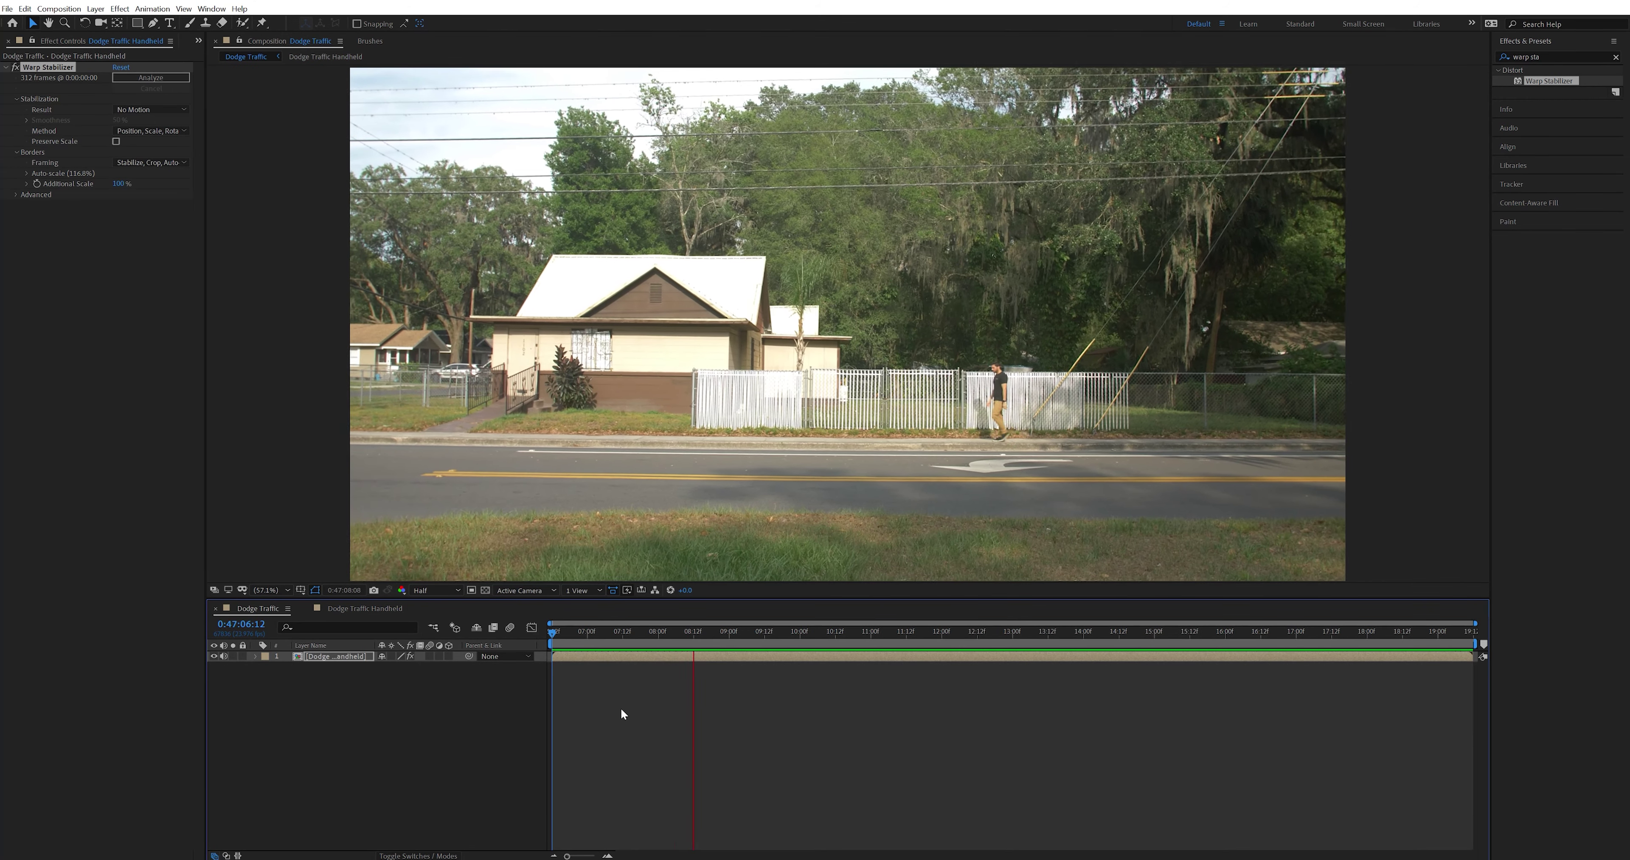